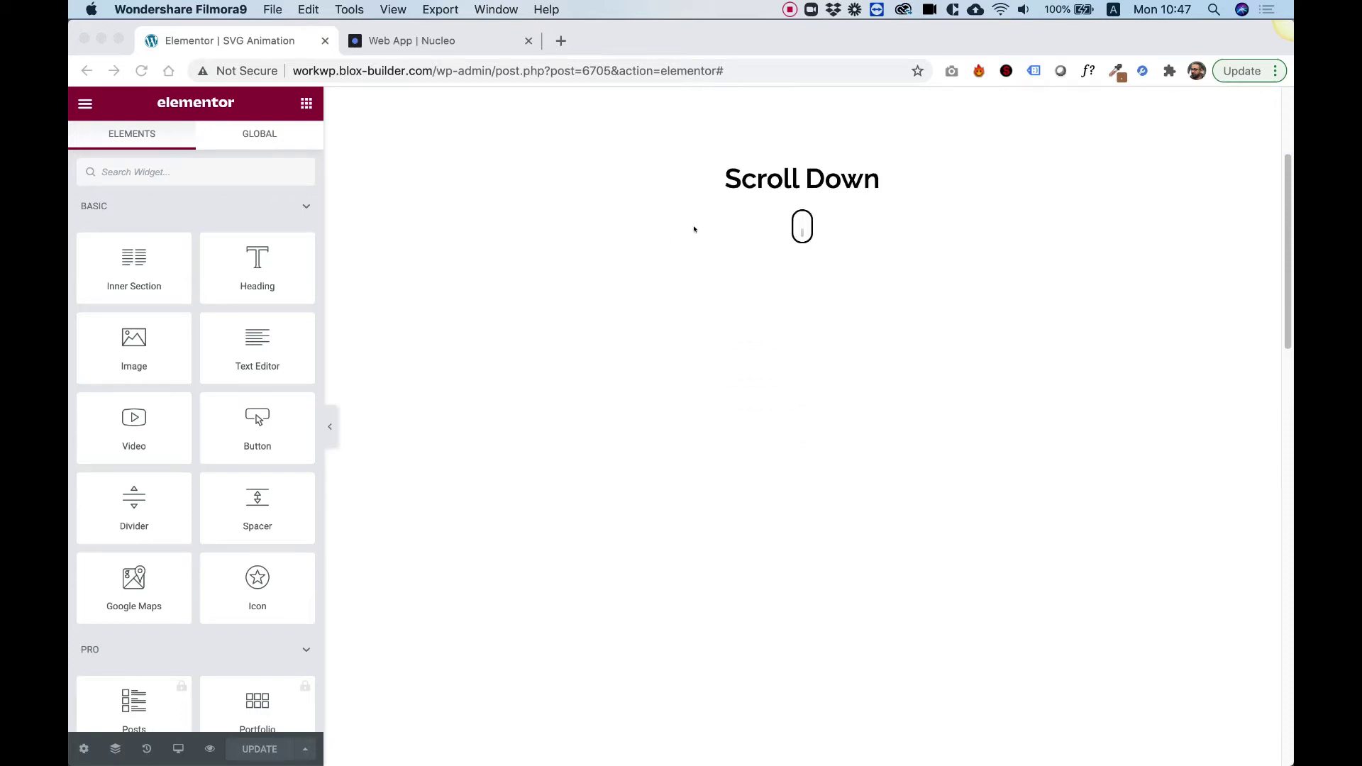
pyautogui.scroll(-1, 694, 227)
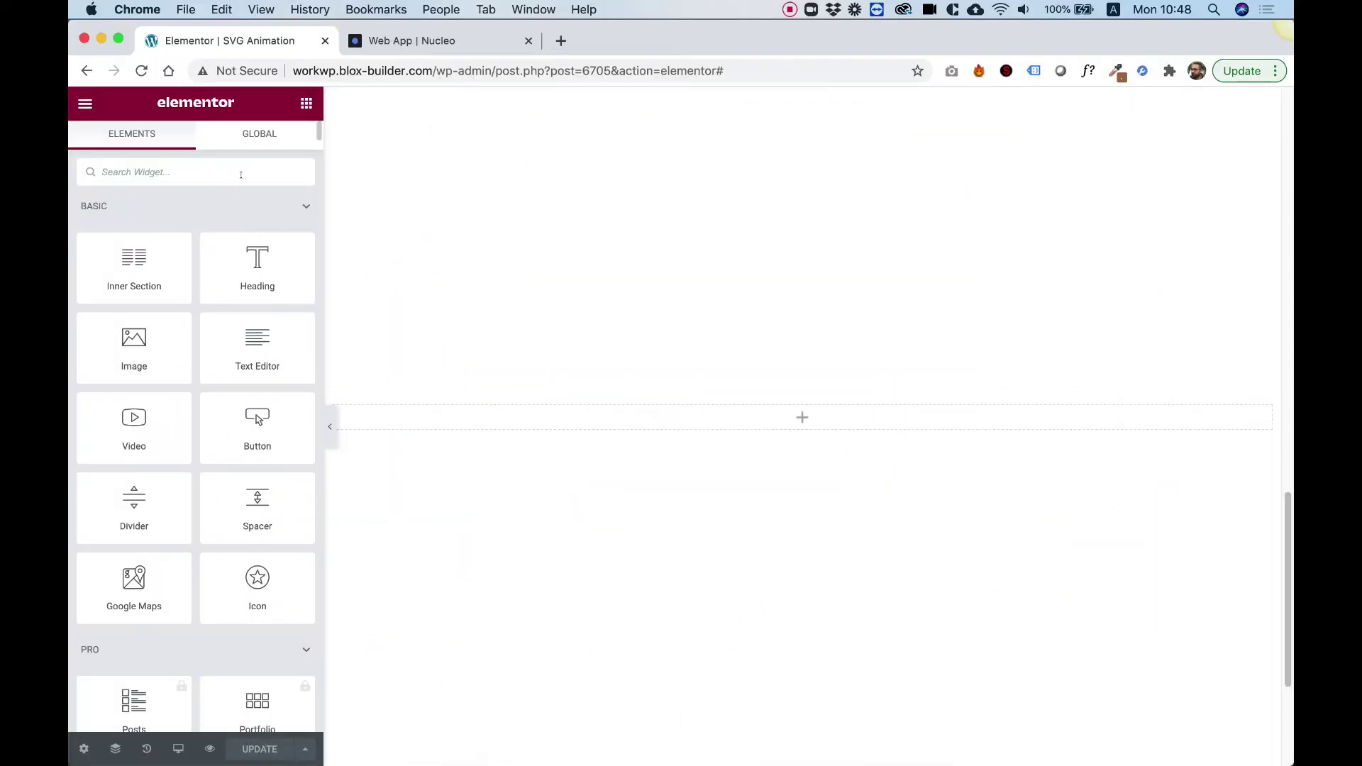
# - Search widgets for 'sv' and drop the SVG Animation widget into the empty section
pyautogui.write('svg')
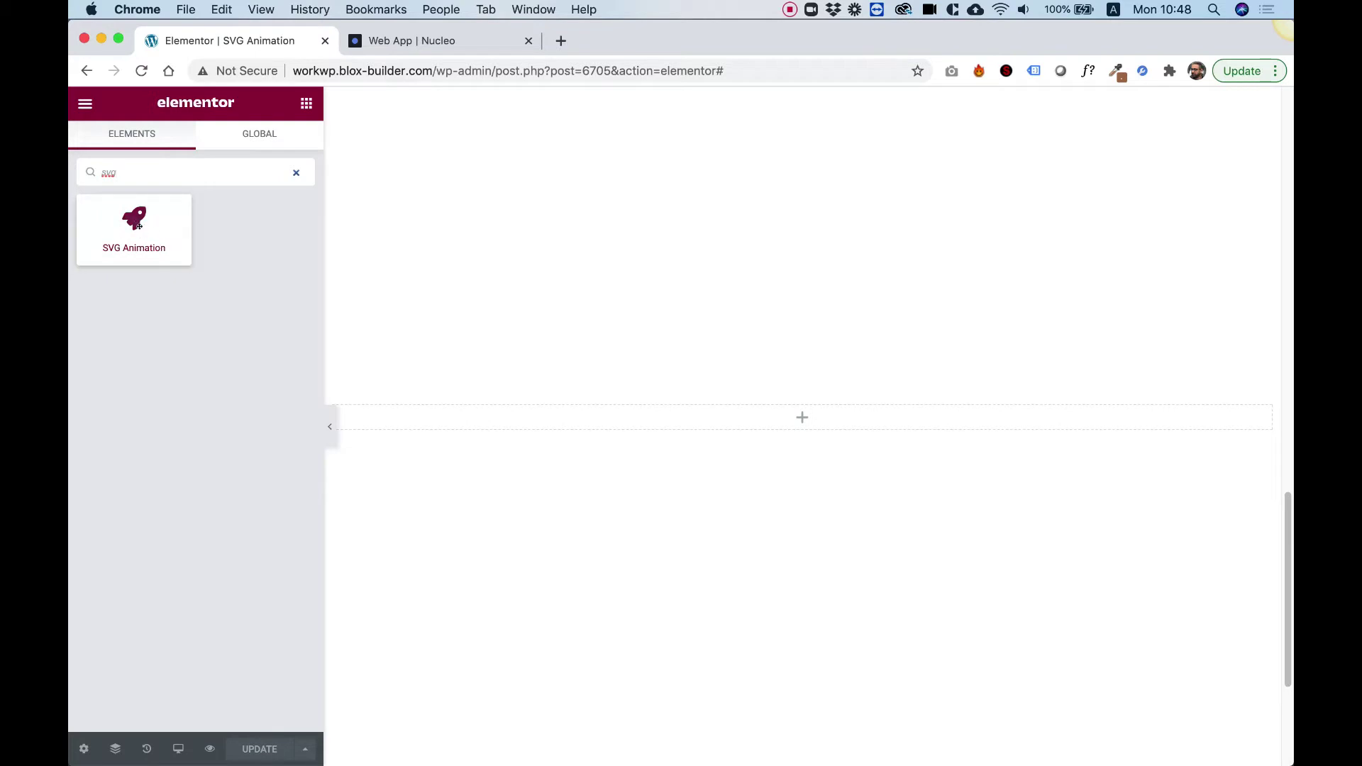
pyautogui.moveTo(119, 217); pyautogui.dragTo(809, 422)
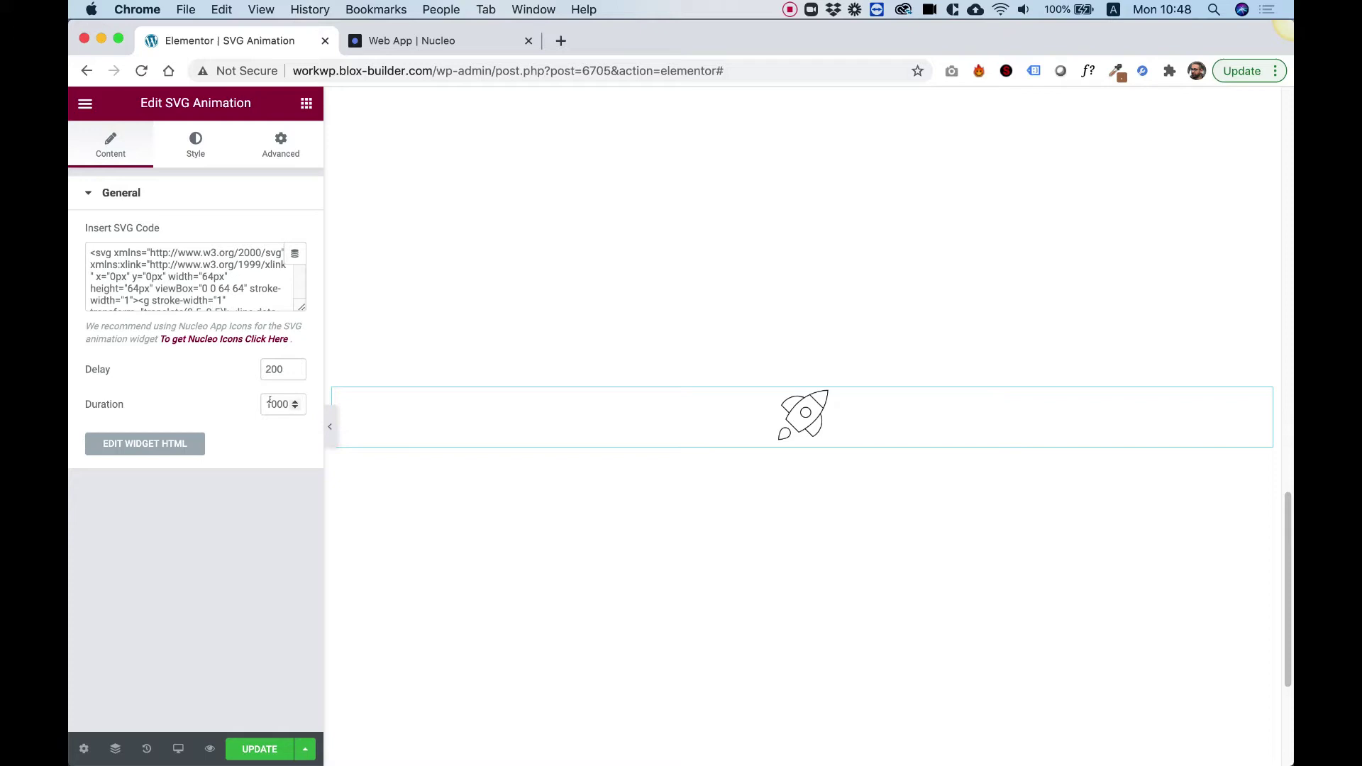
# - Change the SVG Animation's Duration value from 1000 to 5000
pyautogui.moveTo(270, 403); pyautogui.dragTo(243, 401)
pyautogui.write('5')
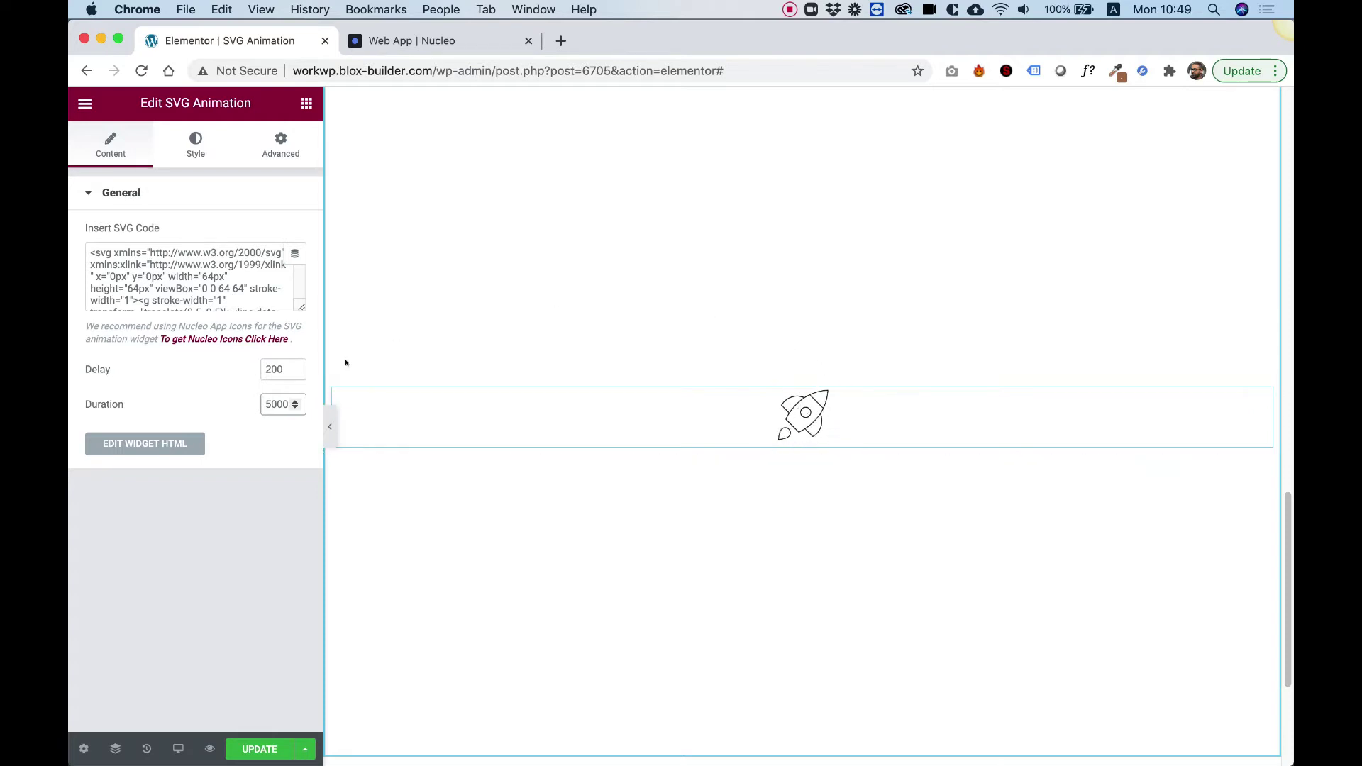
# - Colour the rocket's SVG stroke #0080FF in the Style settings, leaving alignment at Center
pyautogui.click(187, 147)
pyautogui.click(294, 234)
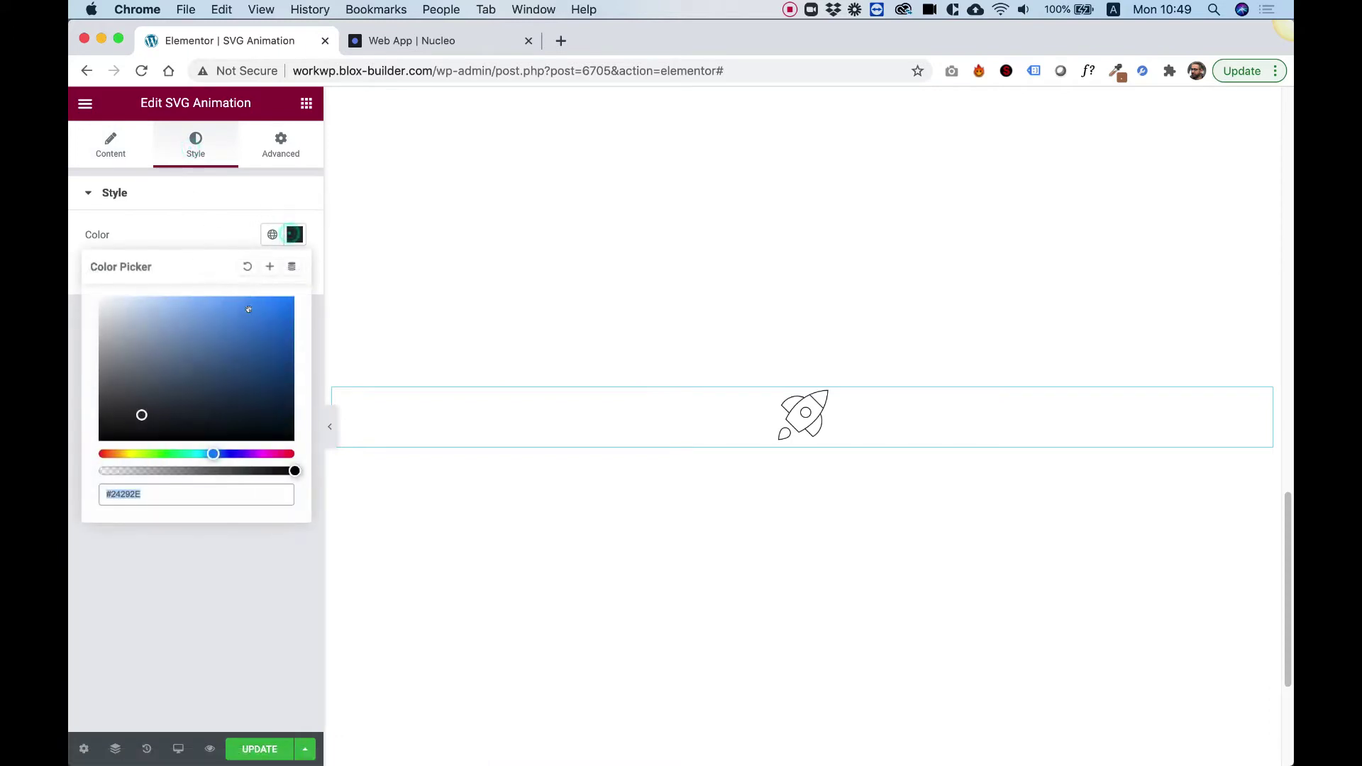
pyautogui.moveTo(248, 310); pyautogui.dragTo(295, 297)
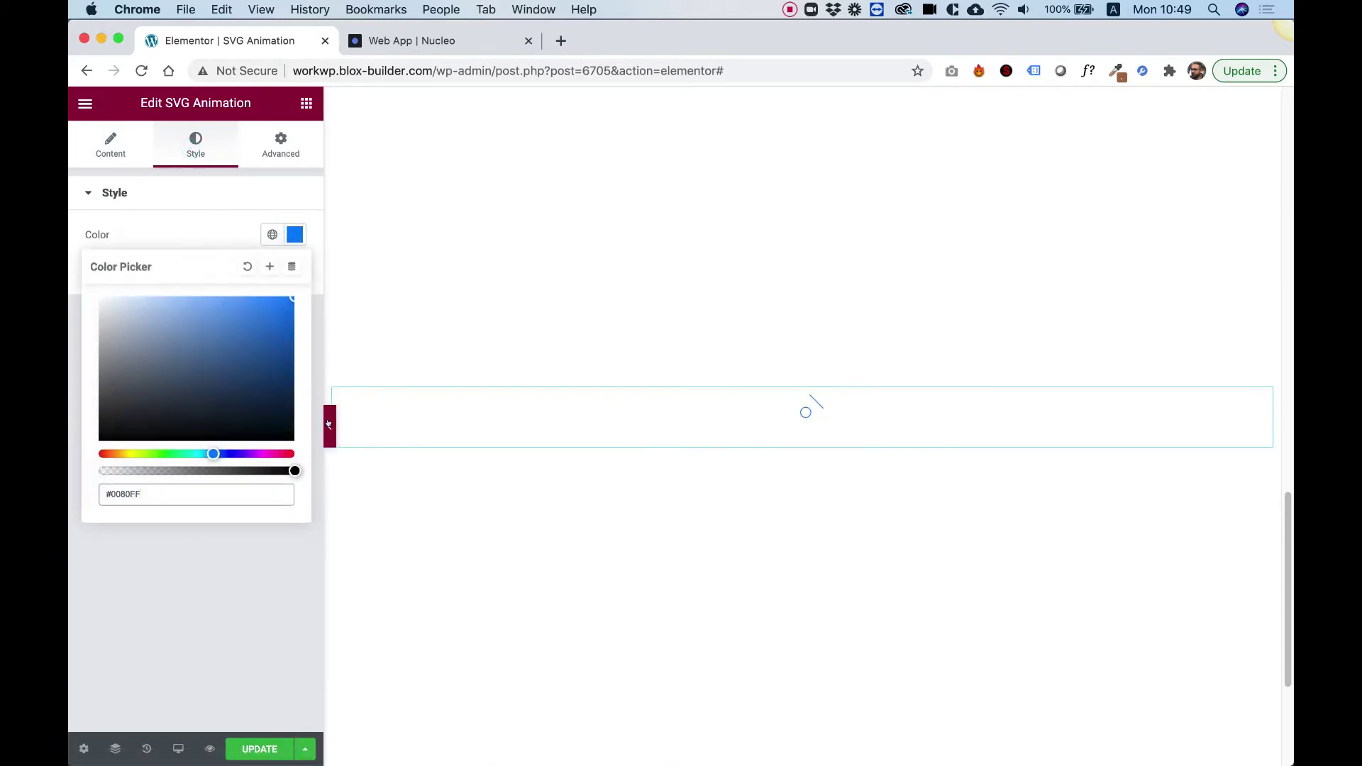
pyautogui.click(215, 234)
pyautogui.click(249, 274)
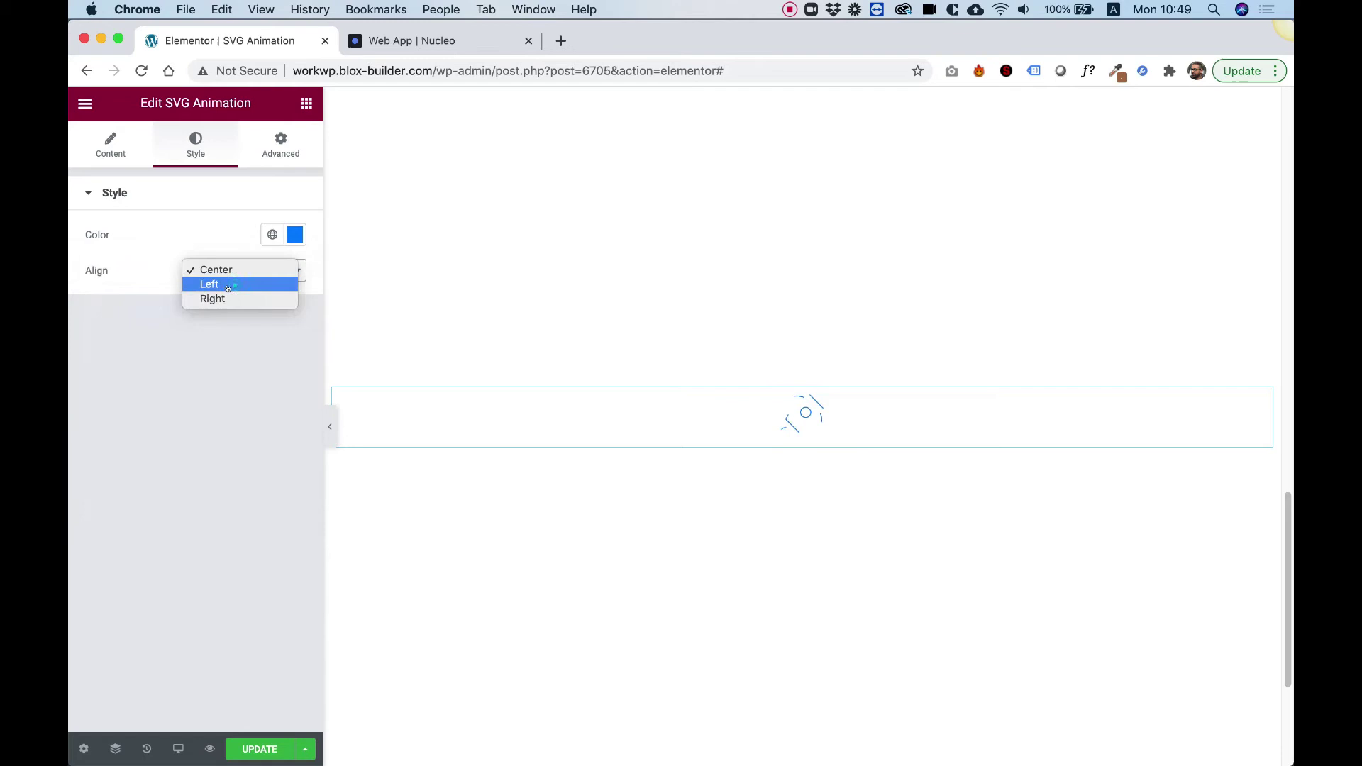
pyautogui.click(228, 286)
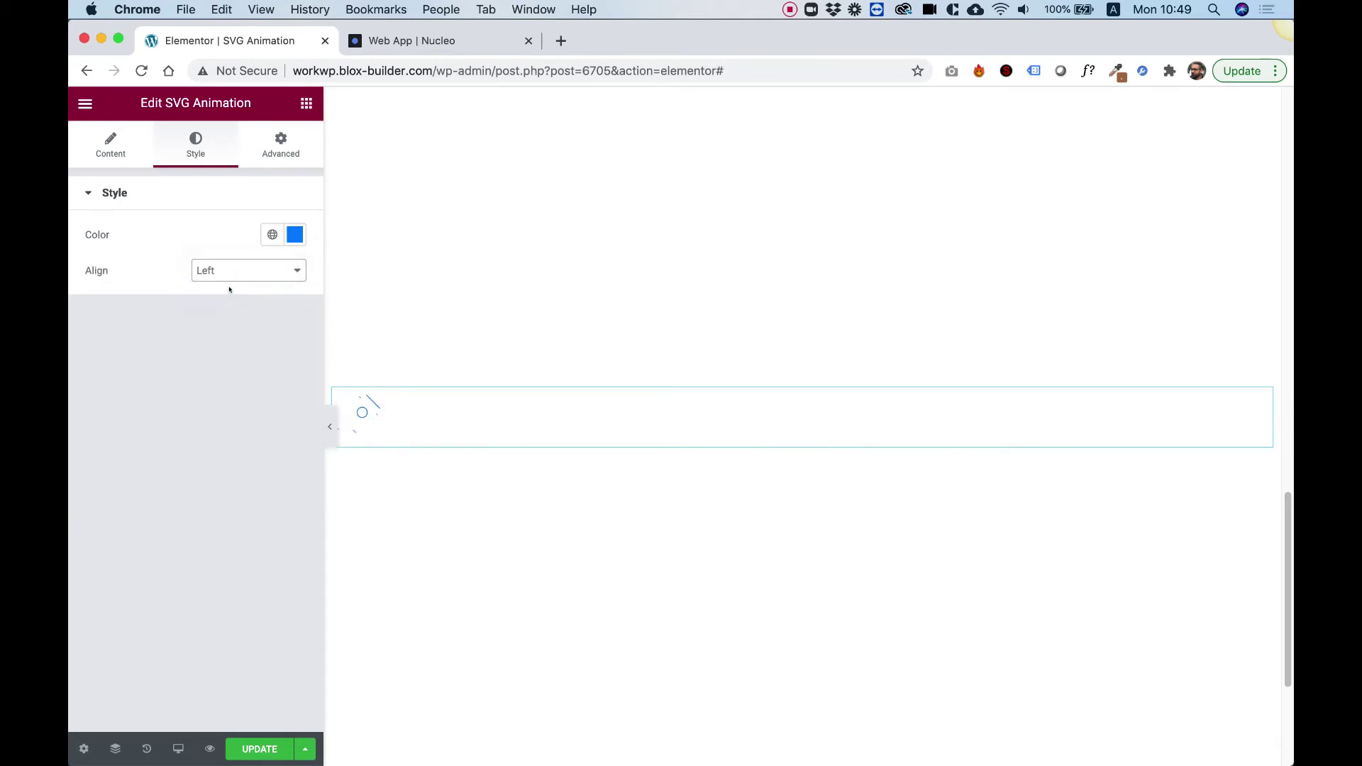
pyautogui.click(251, 271)
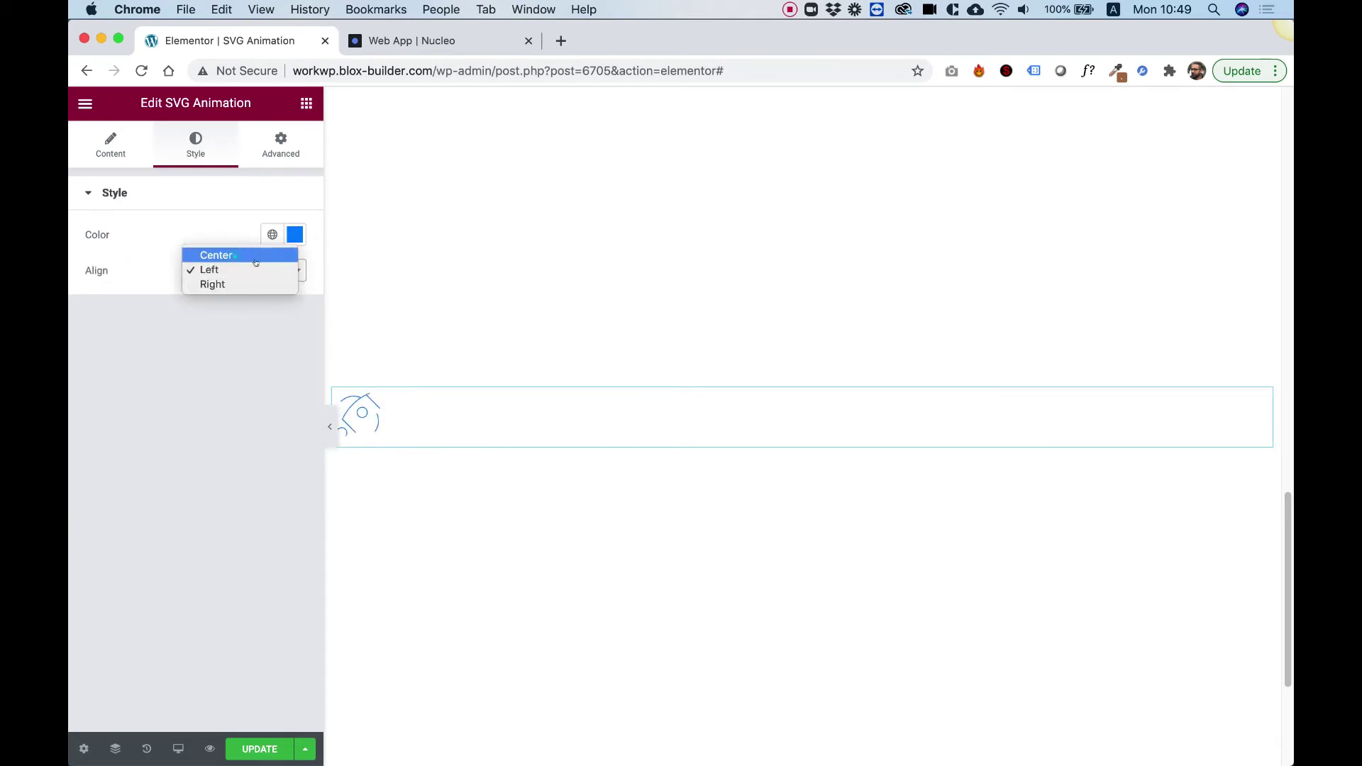
pyautogui.click(249, 253)
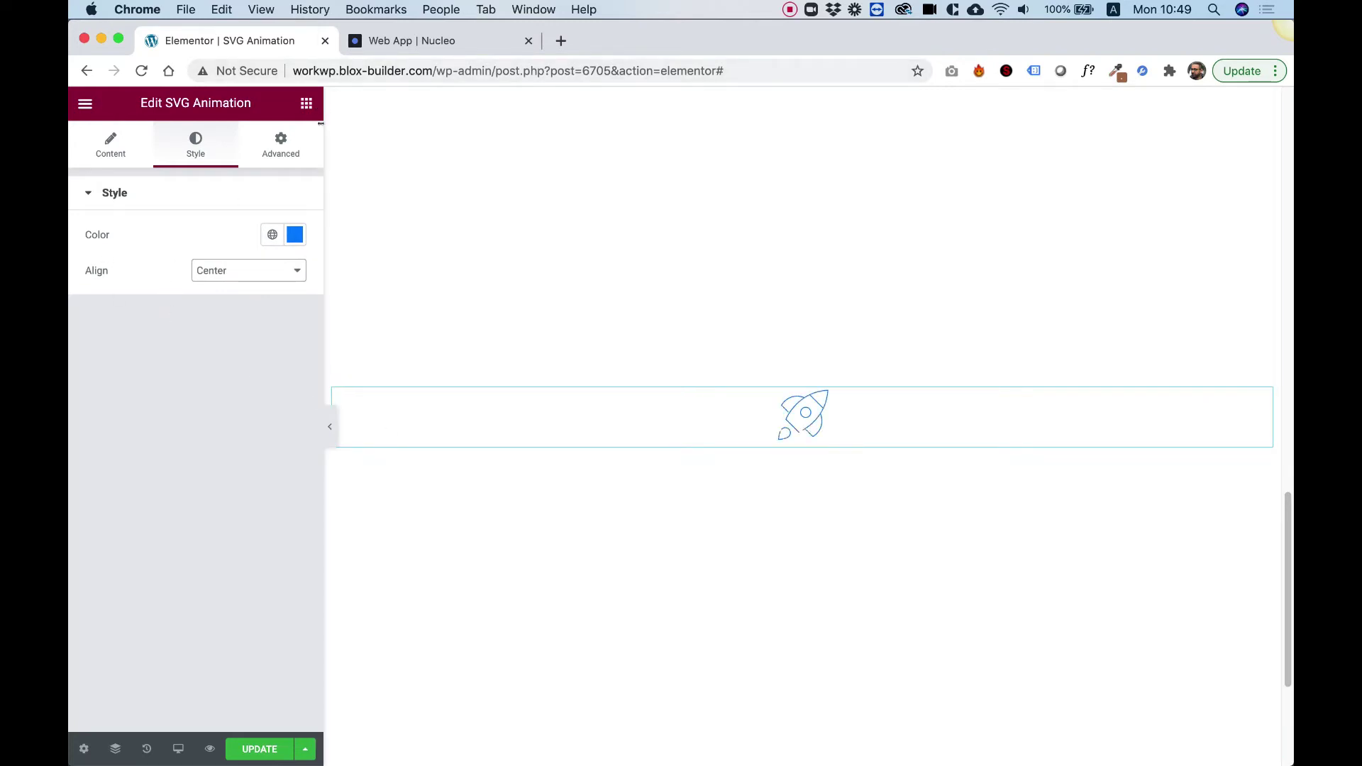
pyautogui.click(110, 145)
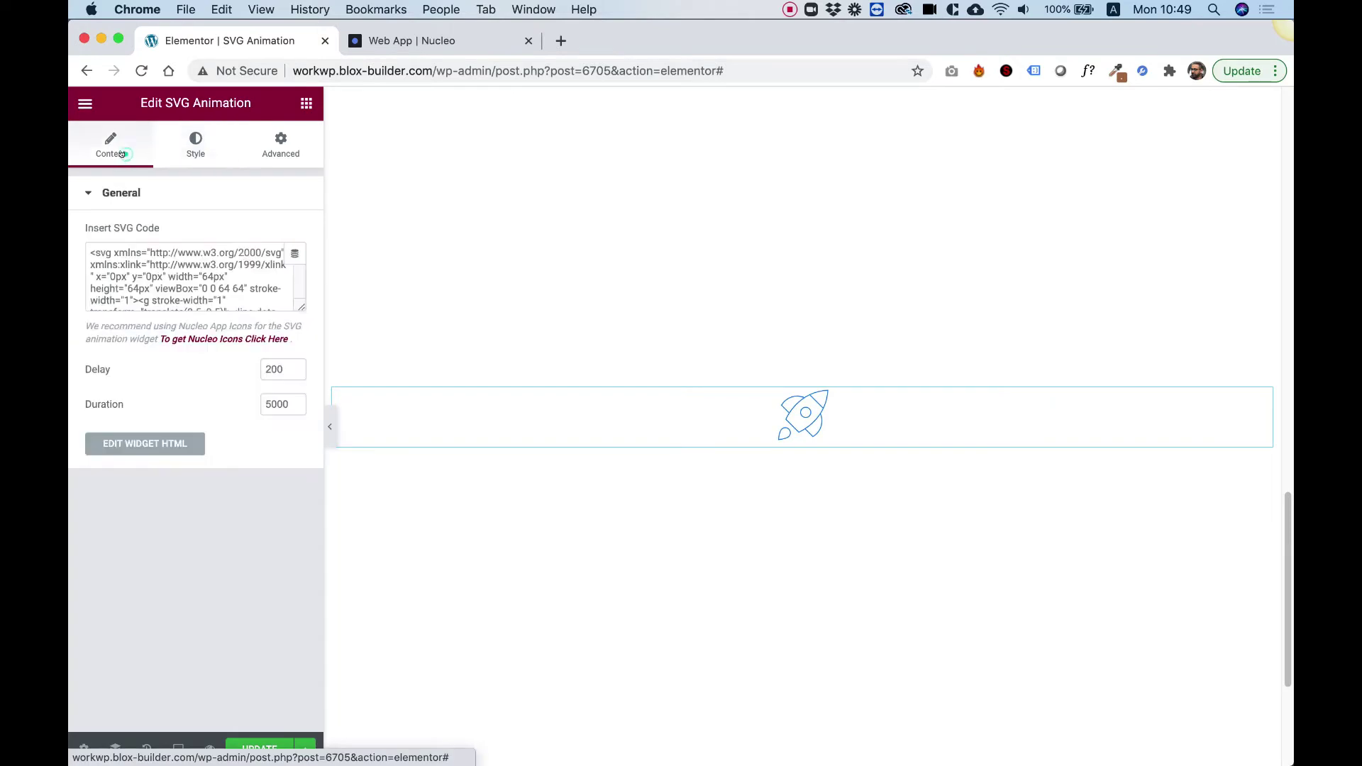
# - In Nucleo, filter the library to Outline icons at the 64px grid size
pyautogui.click(383, 43)
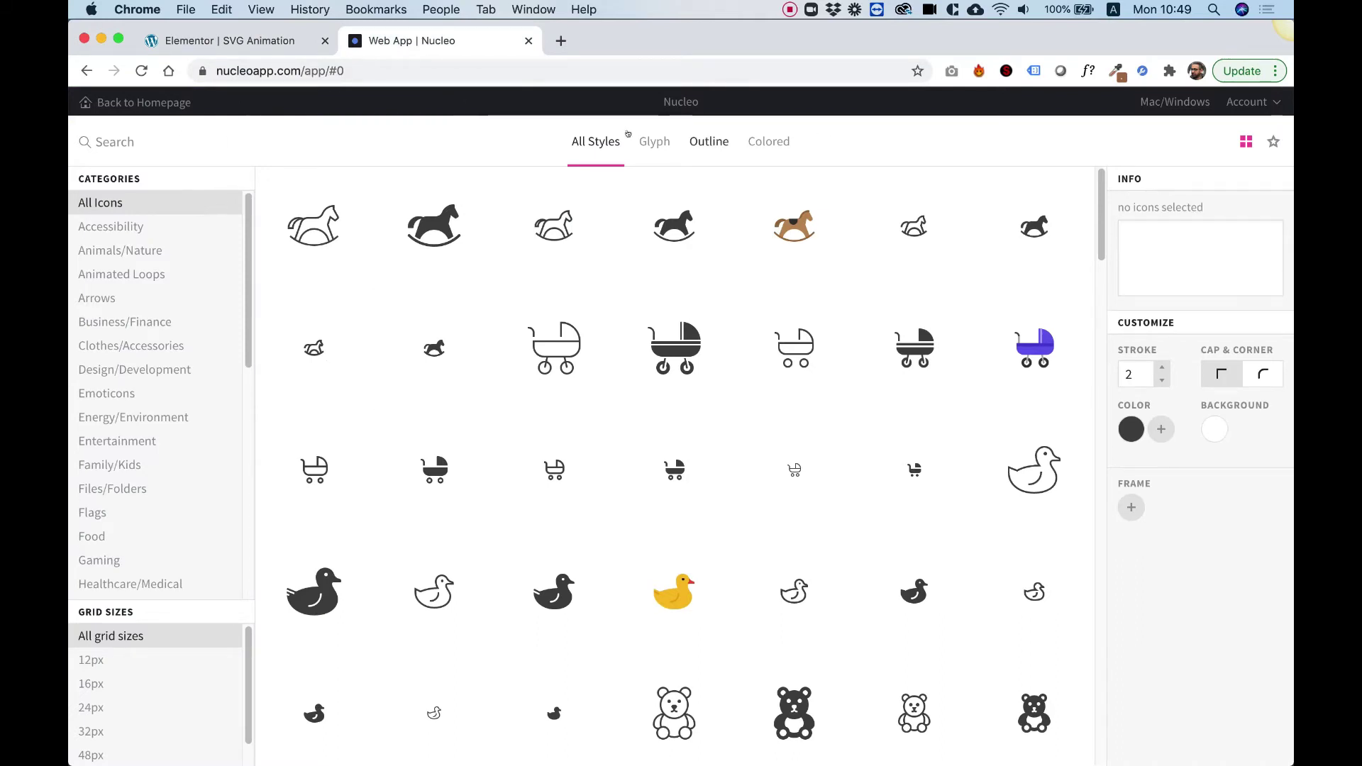
pyautogui.moveTo(569, 274)
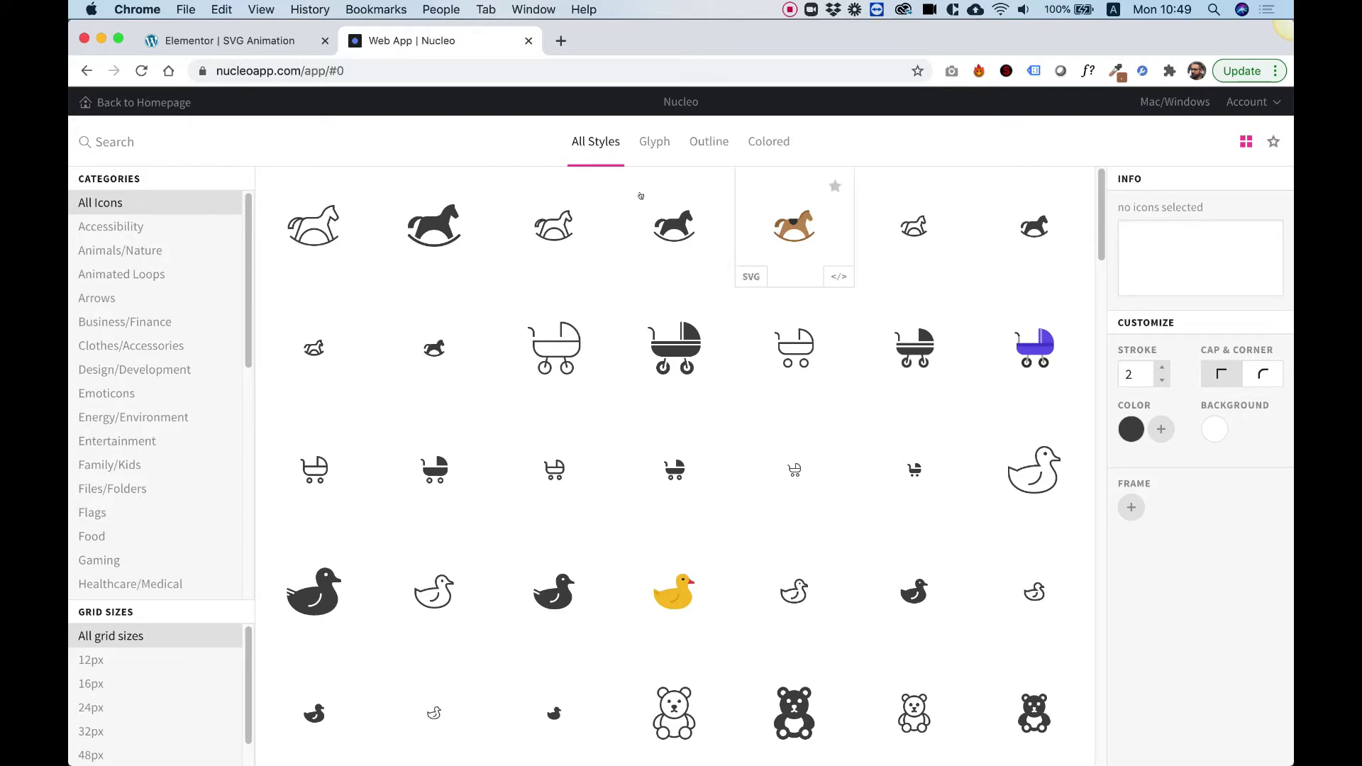
pyautogui.click(704, 141)
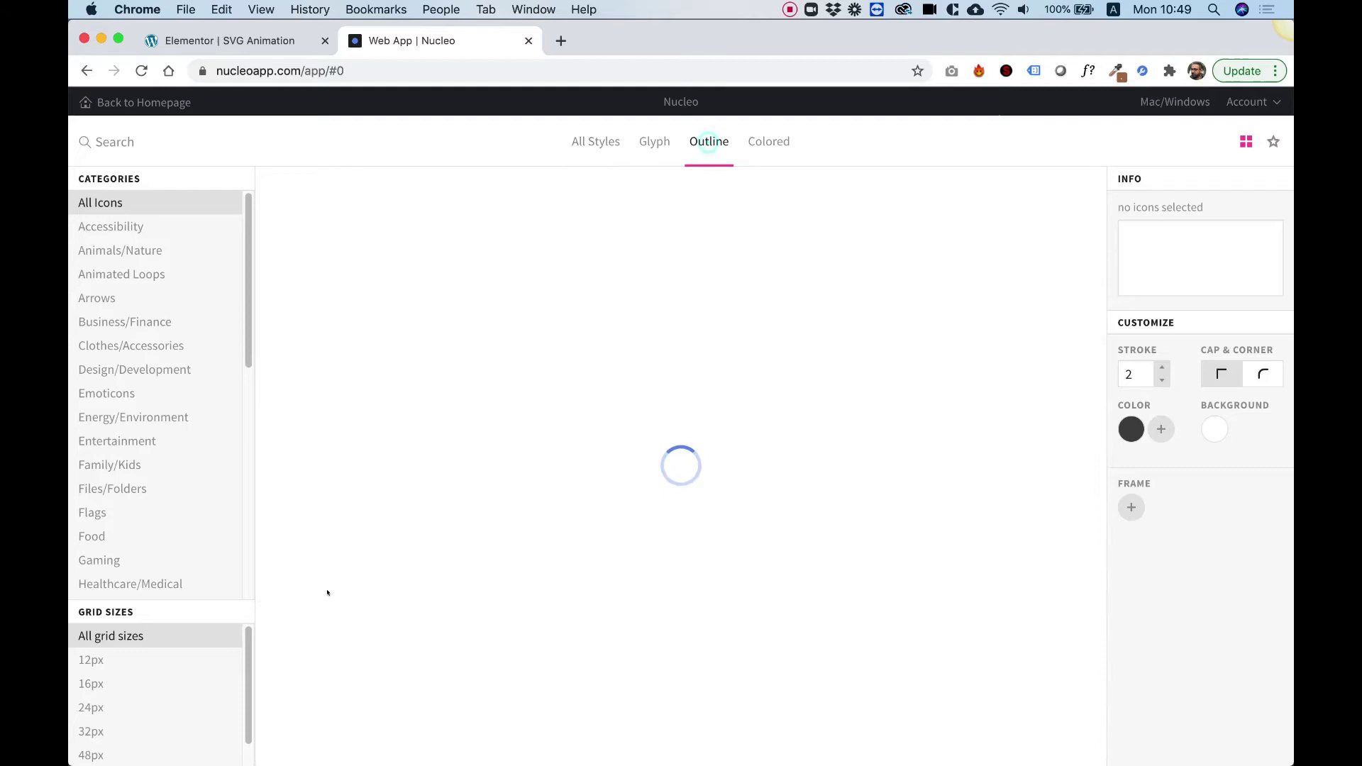
pyautogui.scroll(-1, 85, 684)
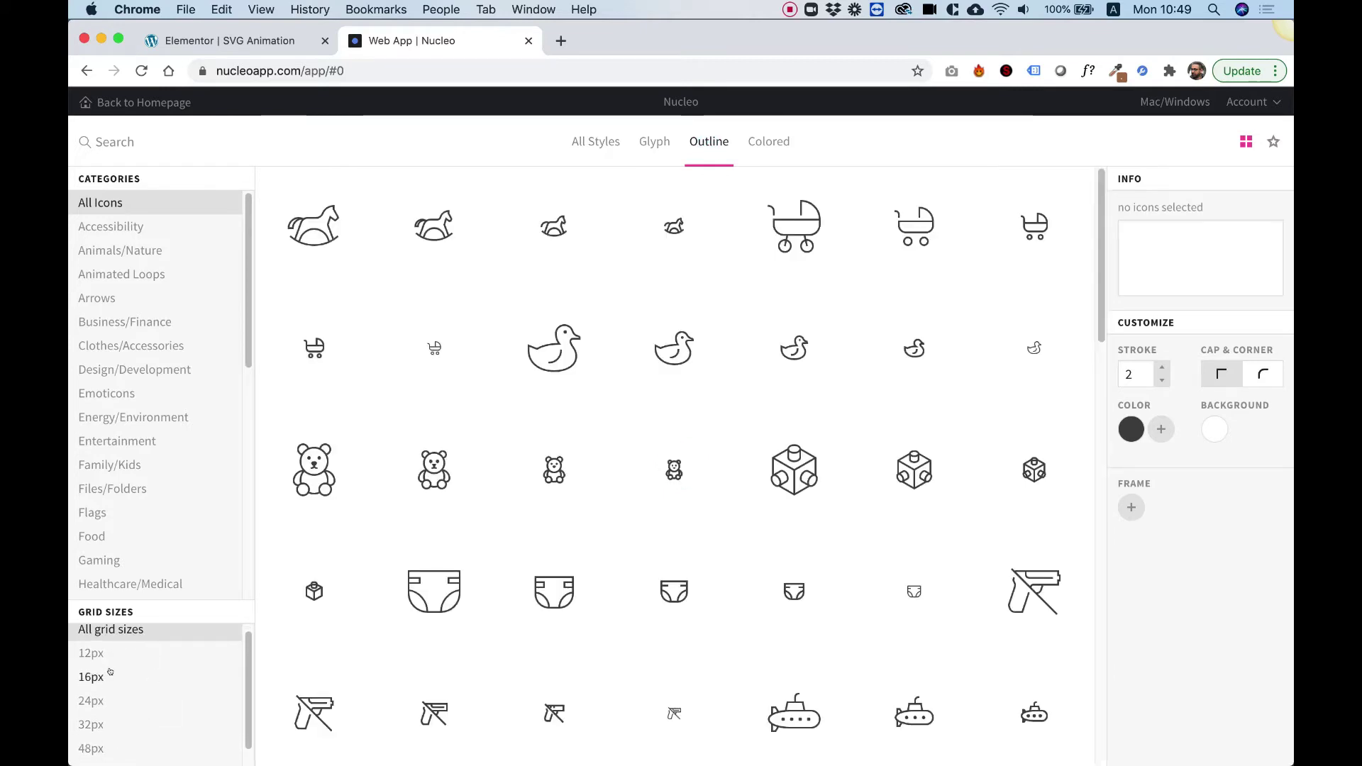
pyautogui.scroll(-1, 93, 750)
pyautogui.click(92, 753)
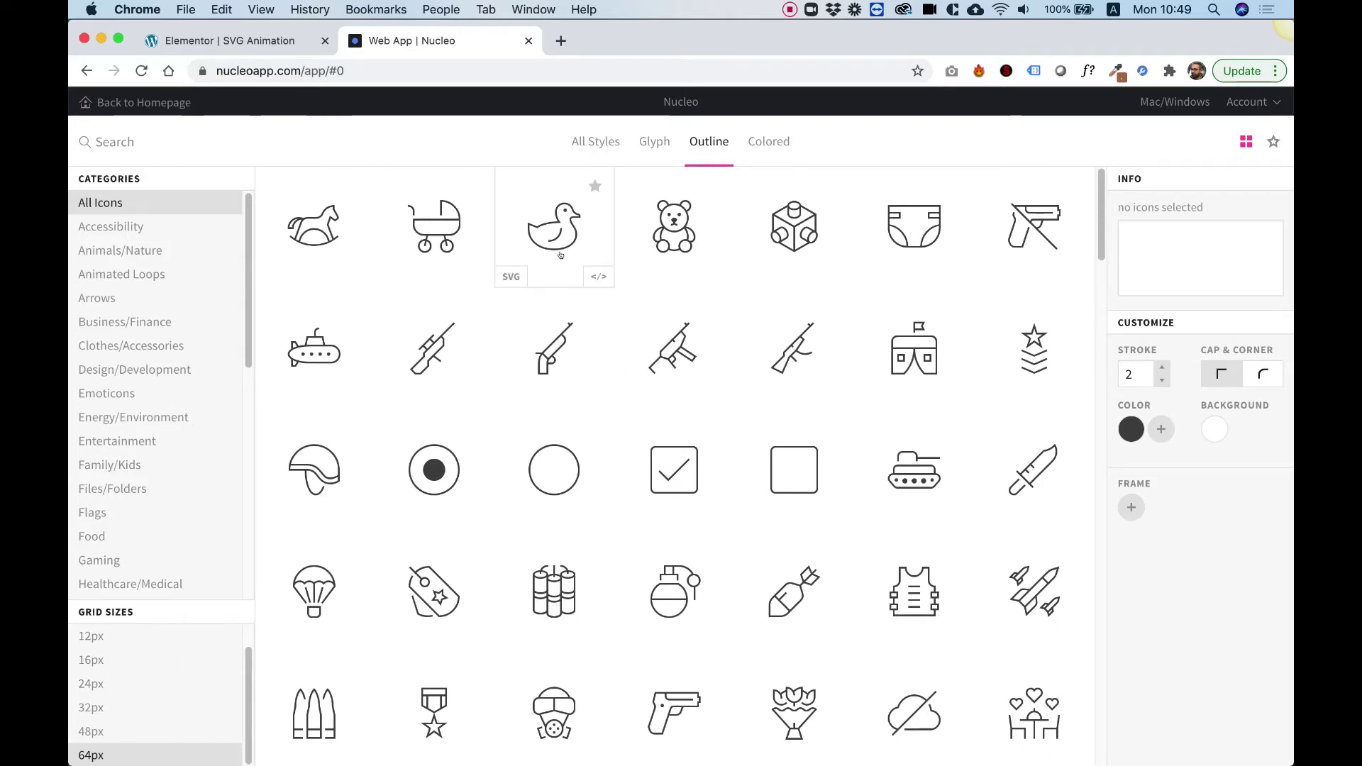
# - Try icon stroke widths from 1 to 3, ending with stroke 2
pyautogui.click(1160, 379)
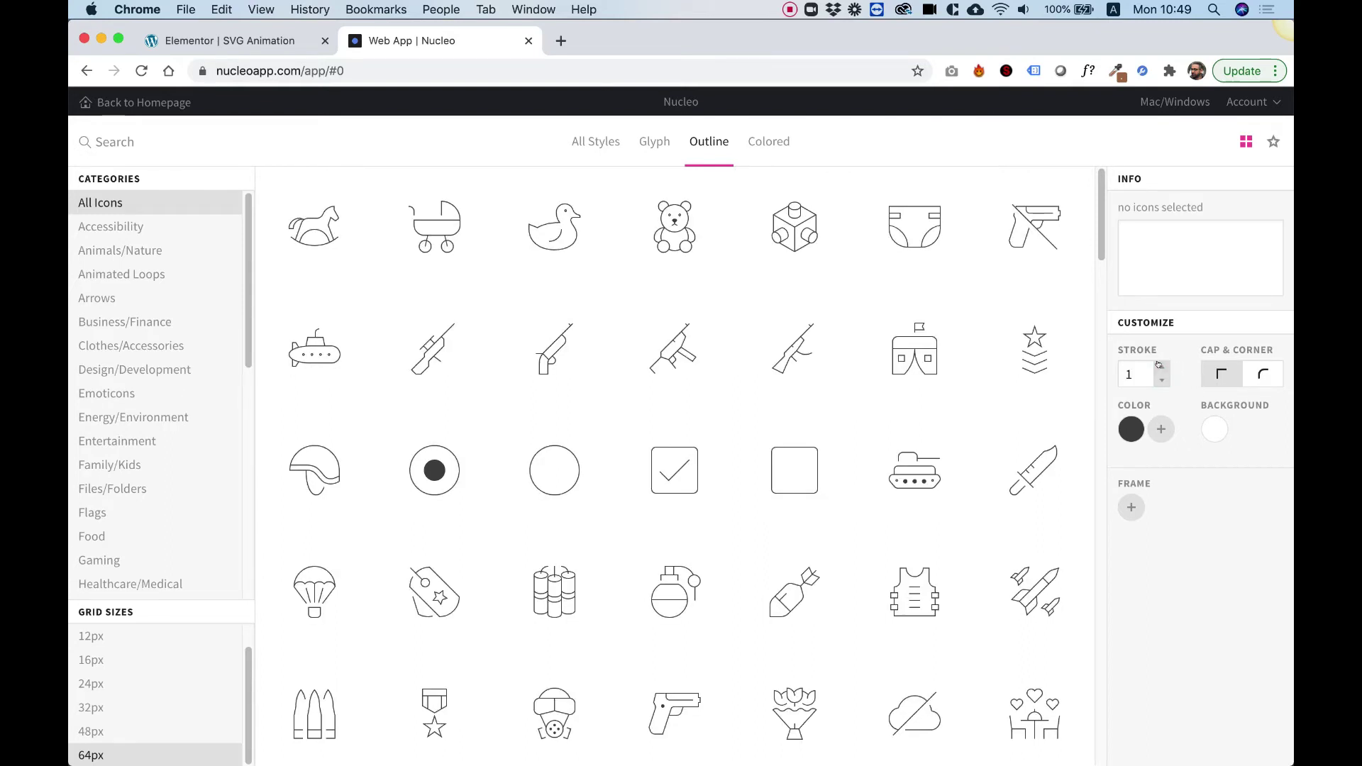
pyautogui.click(1160, 367)
pyautogui.click(1160, 367)
pyautogui.click(1160, 379)
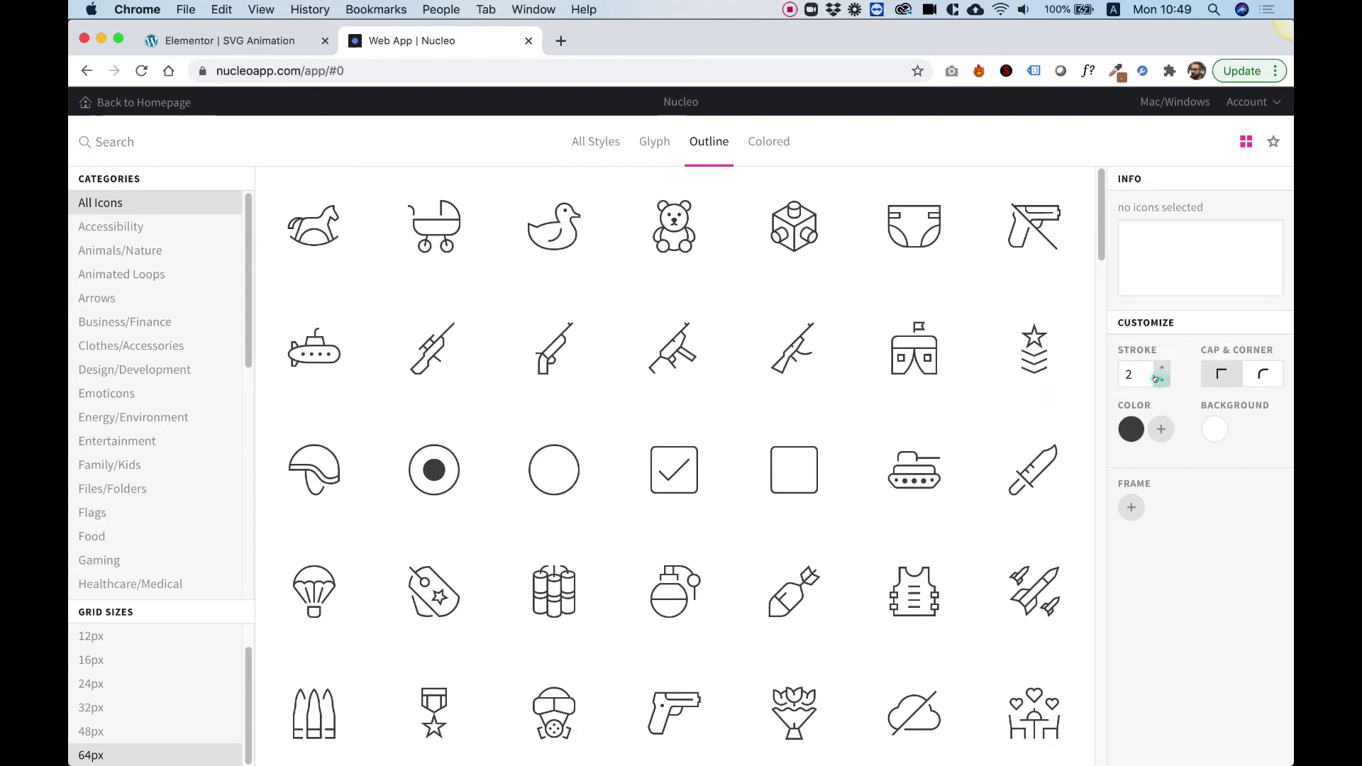
# - Search Nucleo for 'leaf' and copy the plain outline leaf icon's SVG code
pyautogui.click(125, 145)
pyautogui.write('leaf')
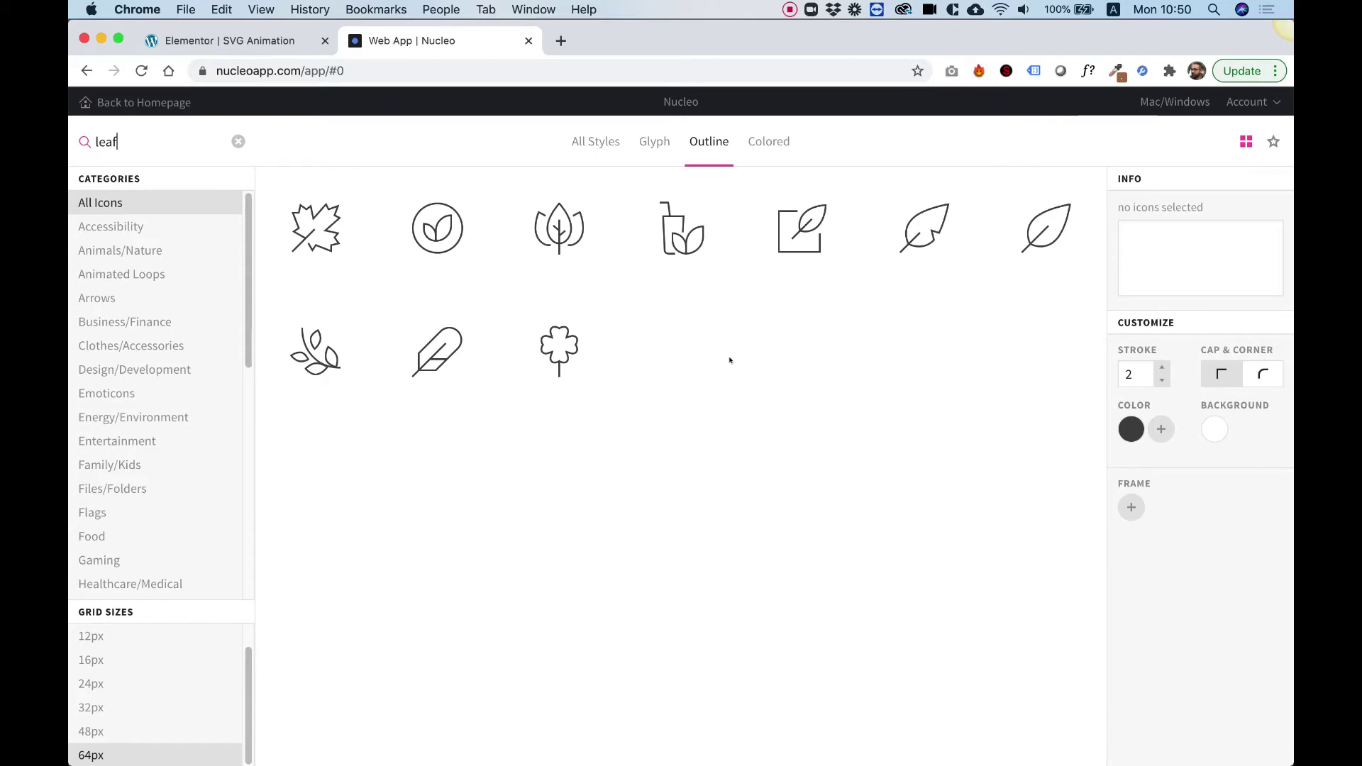
pyautogui.moveTo(922, 276)
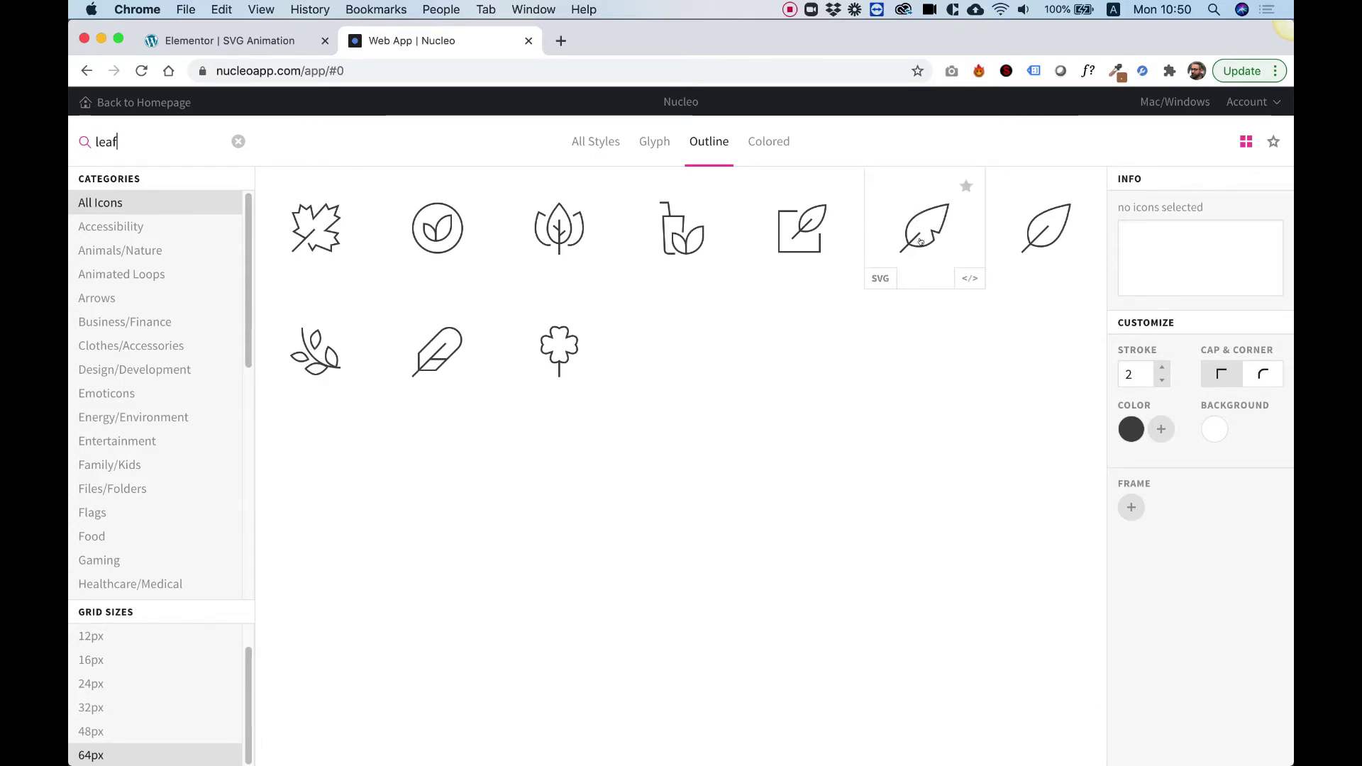
pyautogui.click(966, 280)
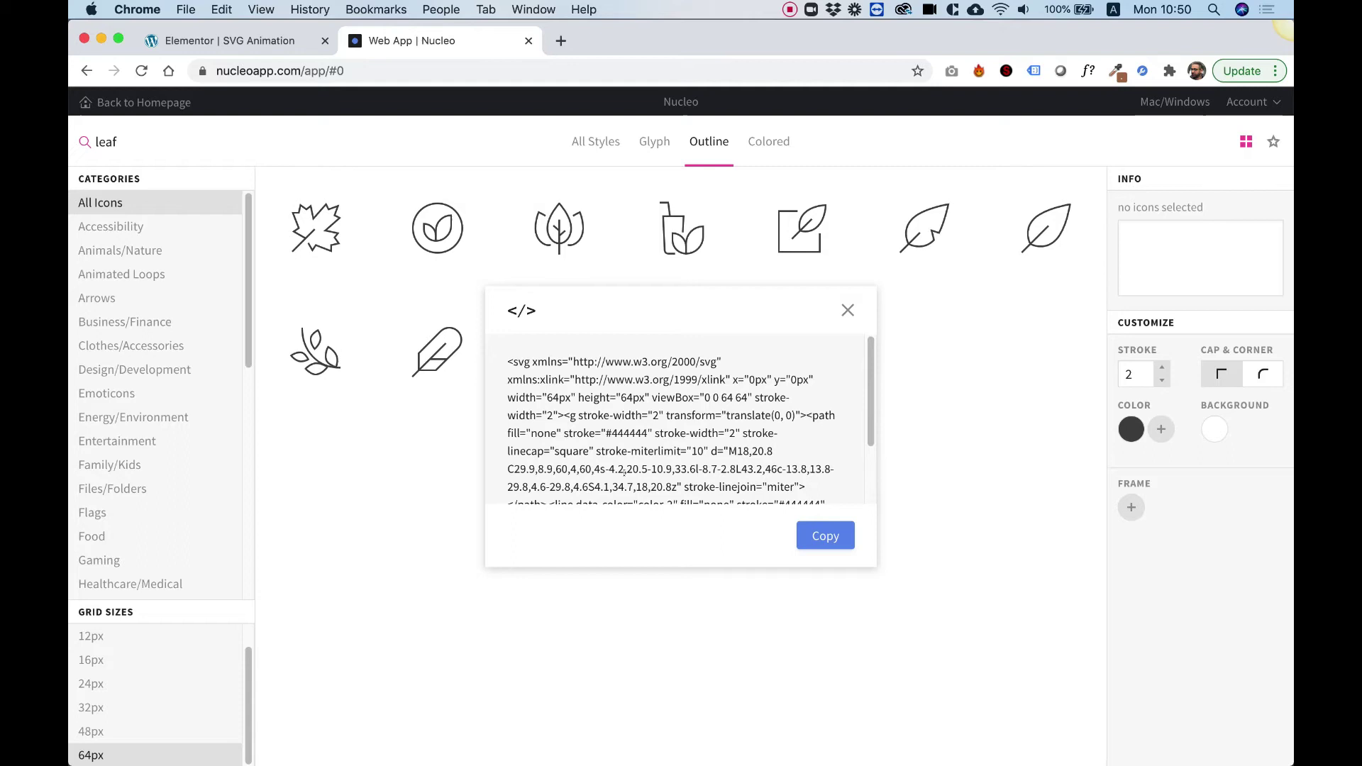
pyautogui.click(824, 536)
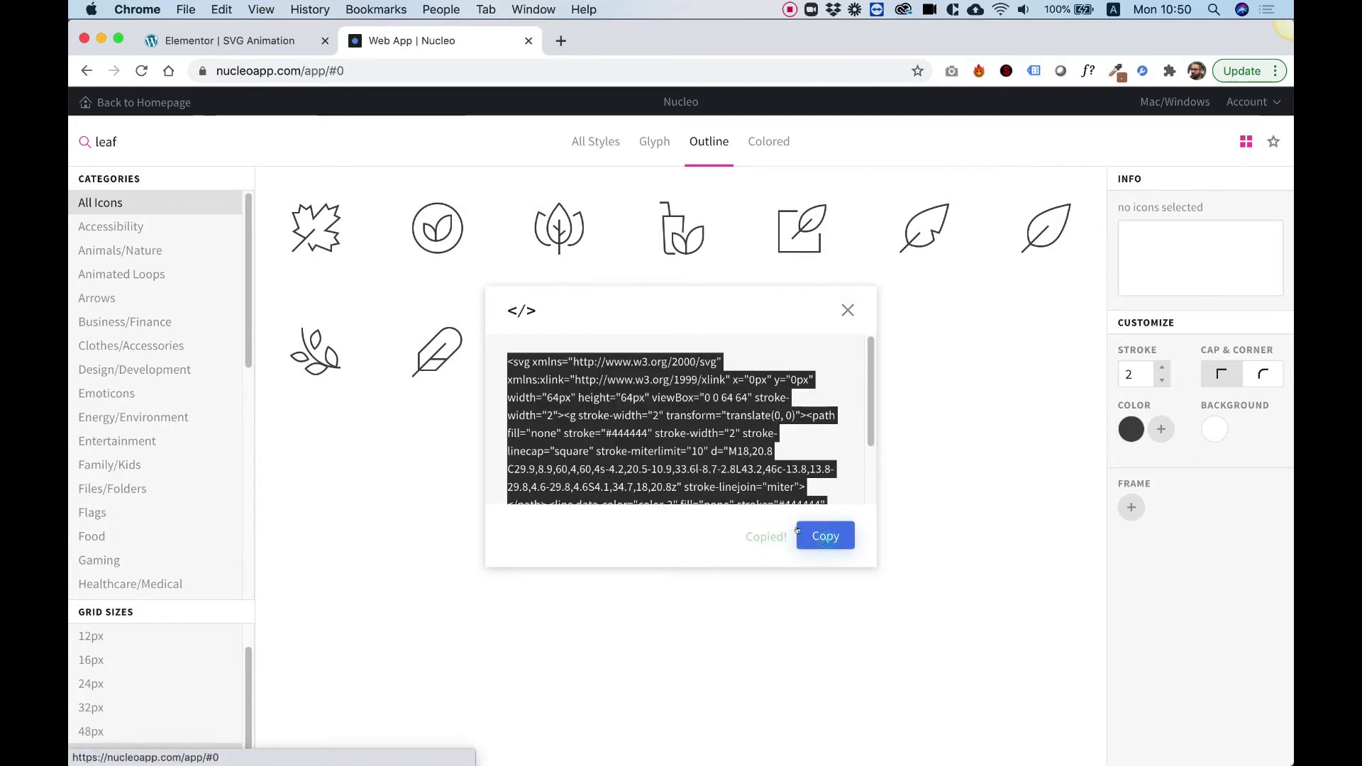
# - Overwrite the widget's rocket SVG code with the copied Nucleo leaf SVG code
pyautogui.click(252, 42)
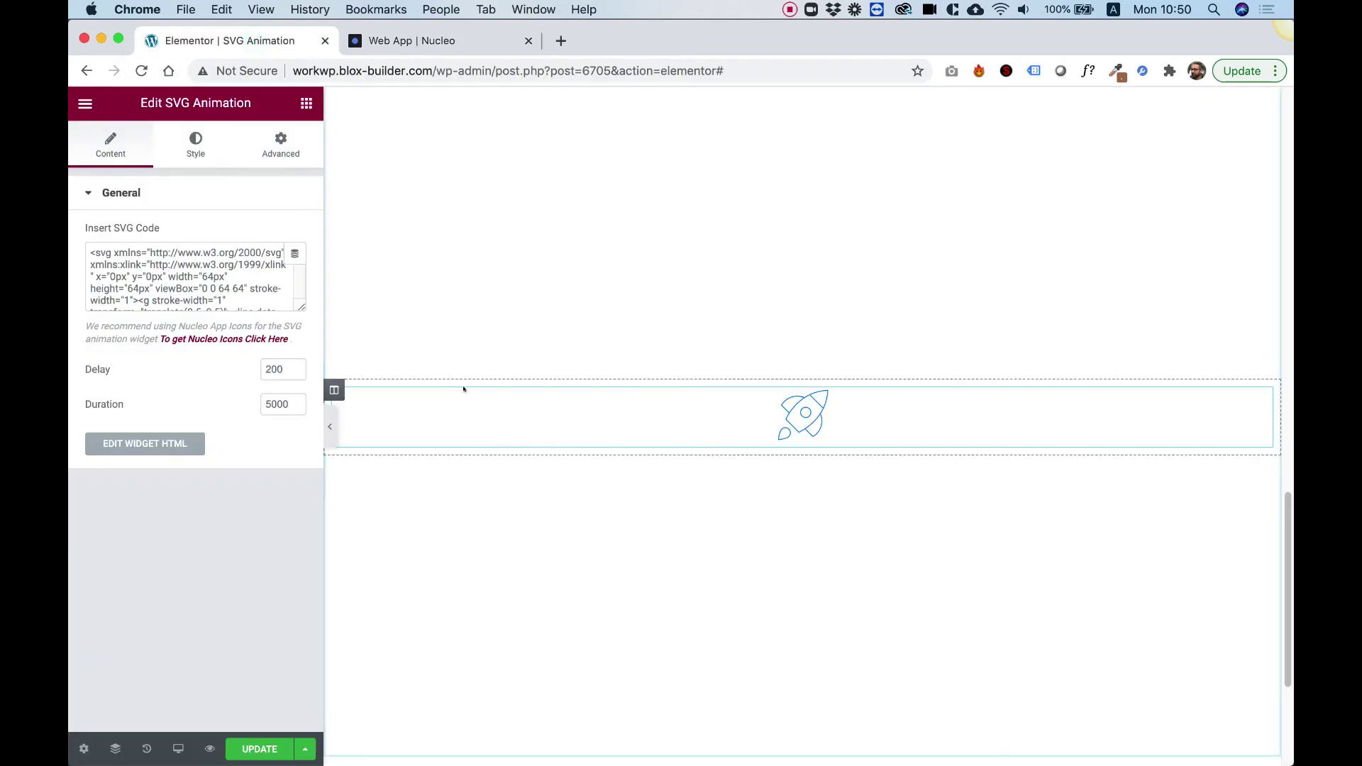
pyautogui.click(202, 276)
pyautogui.press('super+a')
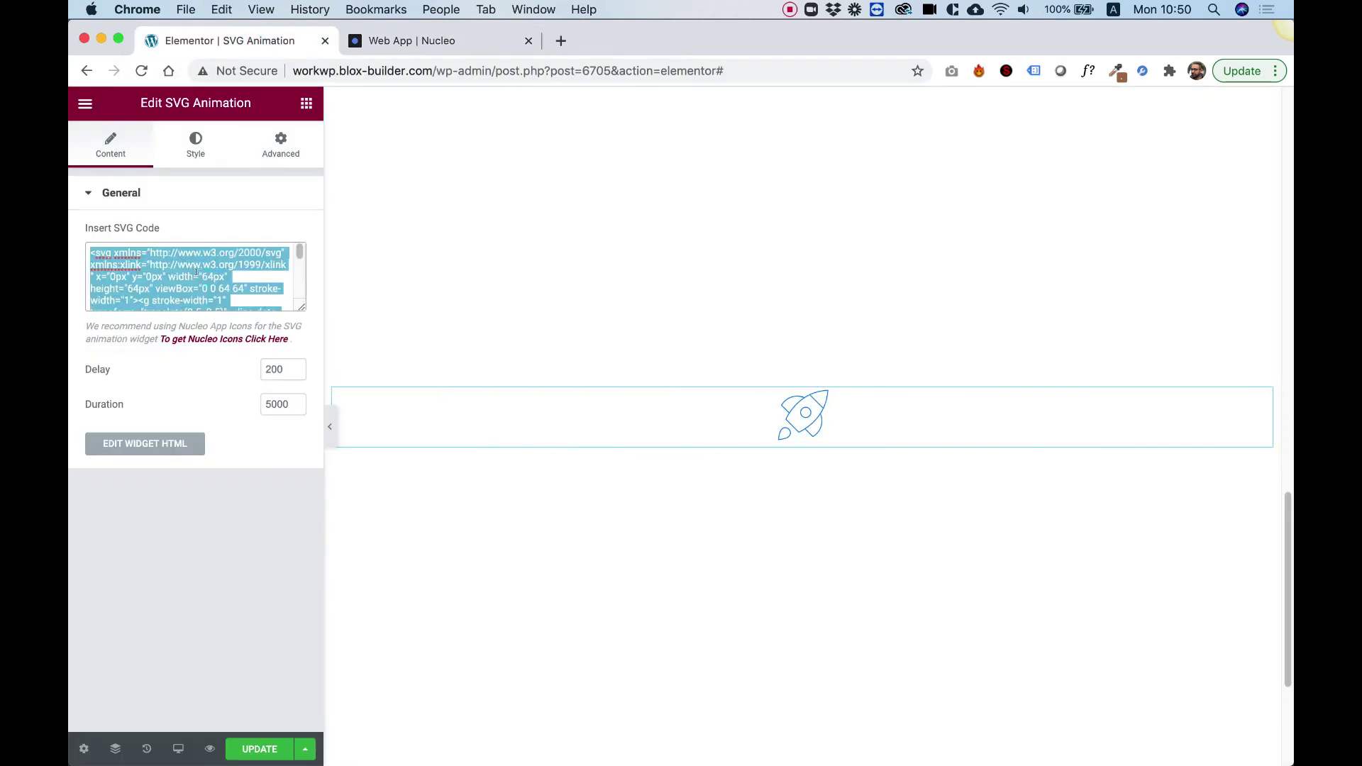
pyautogui.press('super+v')
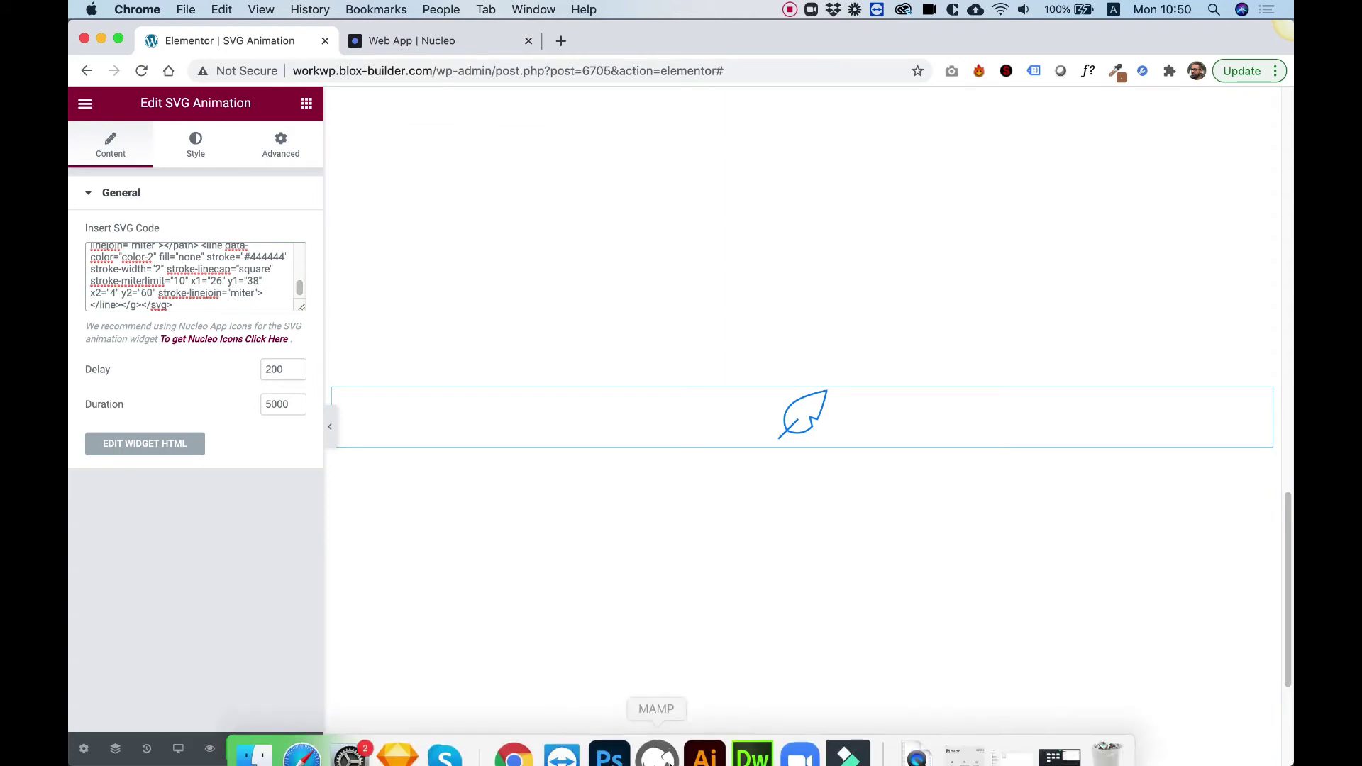
# - In Illustrator, add a text object reading 'Unlimited' on the artboard
pyautogui.click(705, 758)
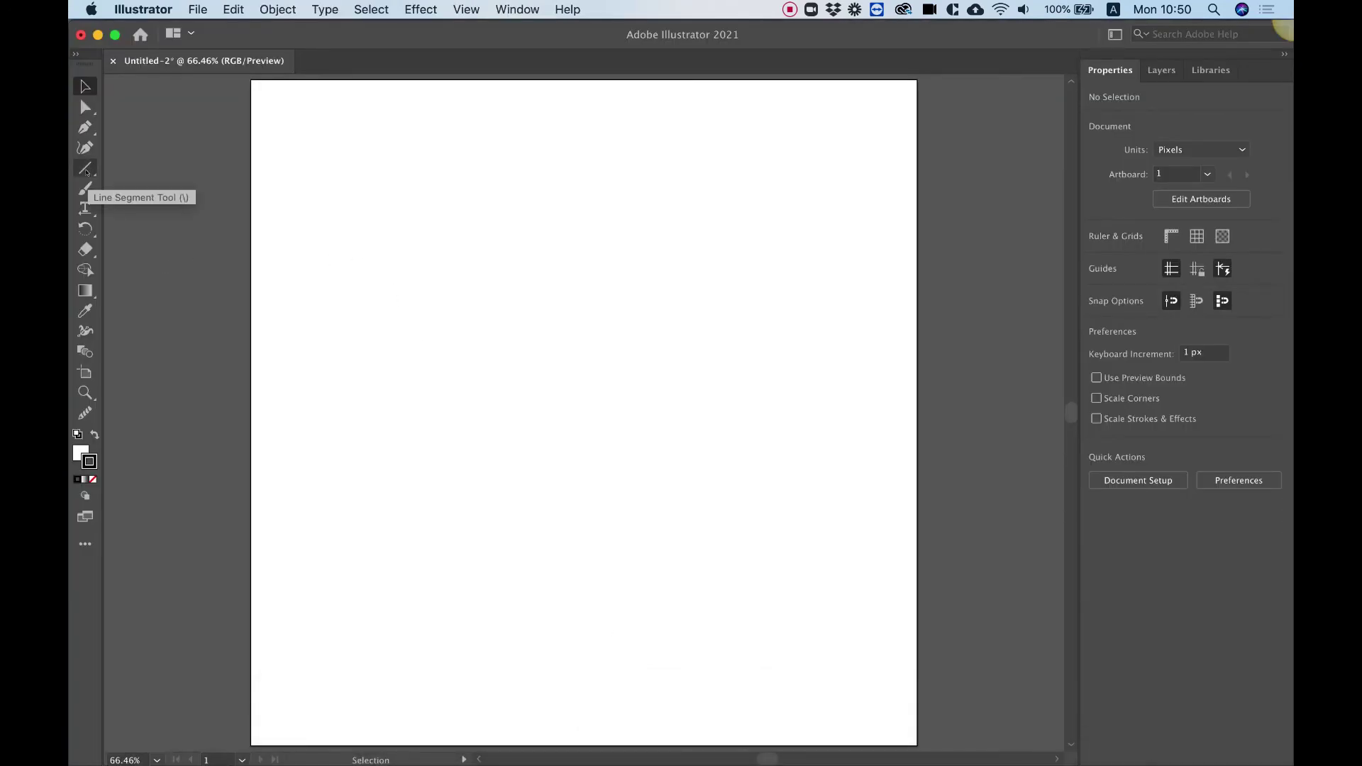
pyautogui.click(84, 207)
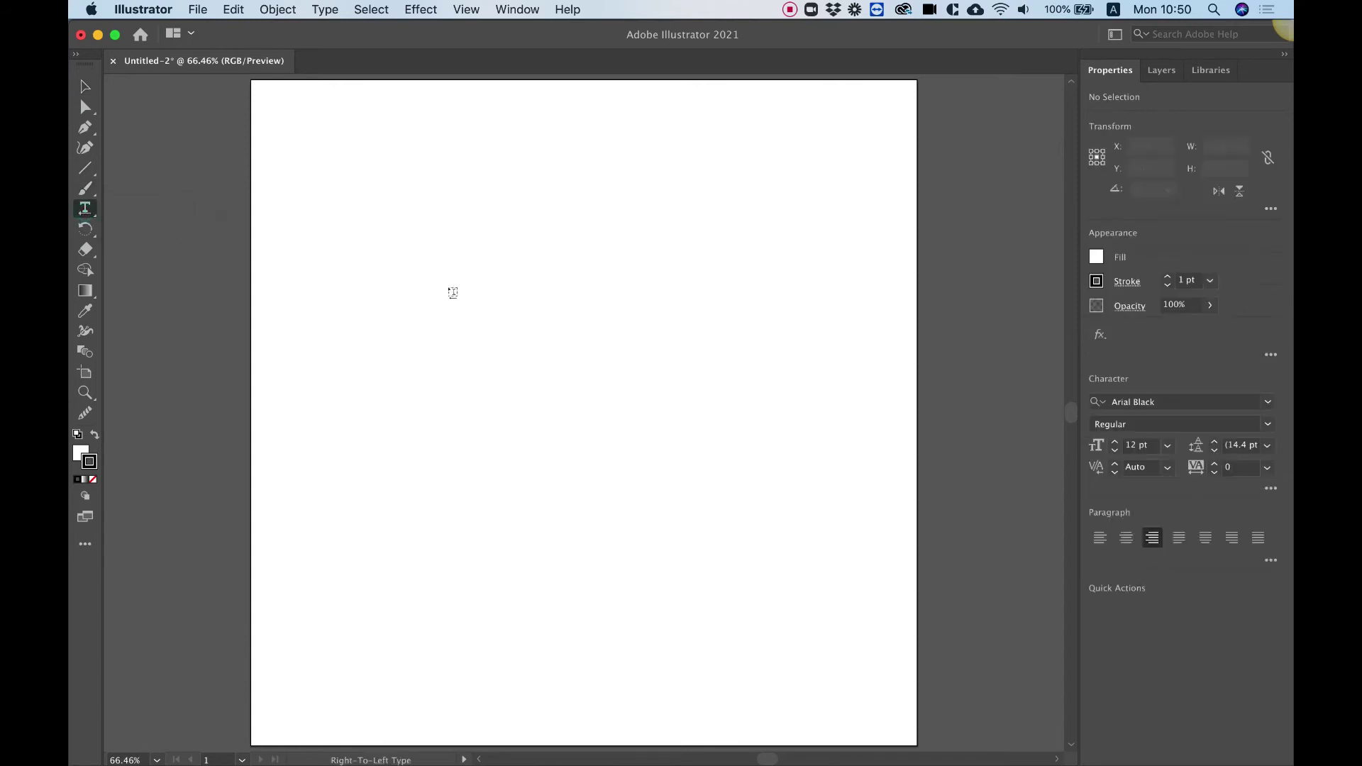
pyautogui.click(482, 292)
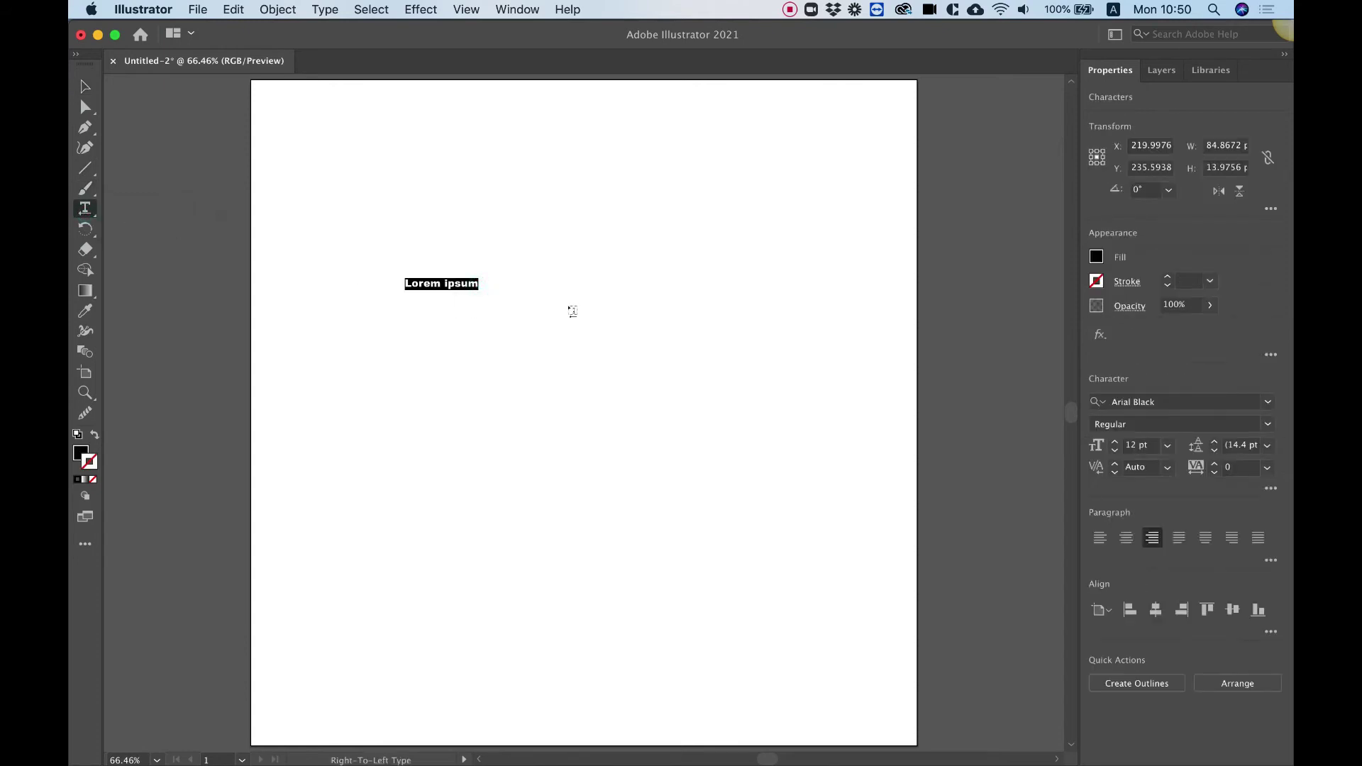
pyautogui.write('Unli')
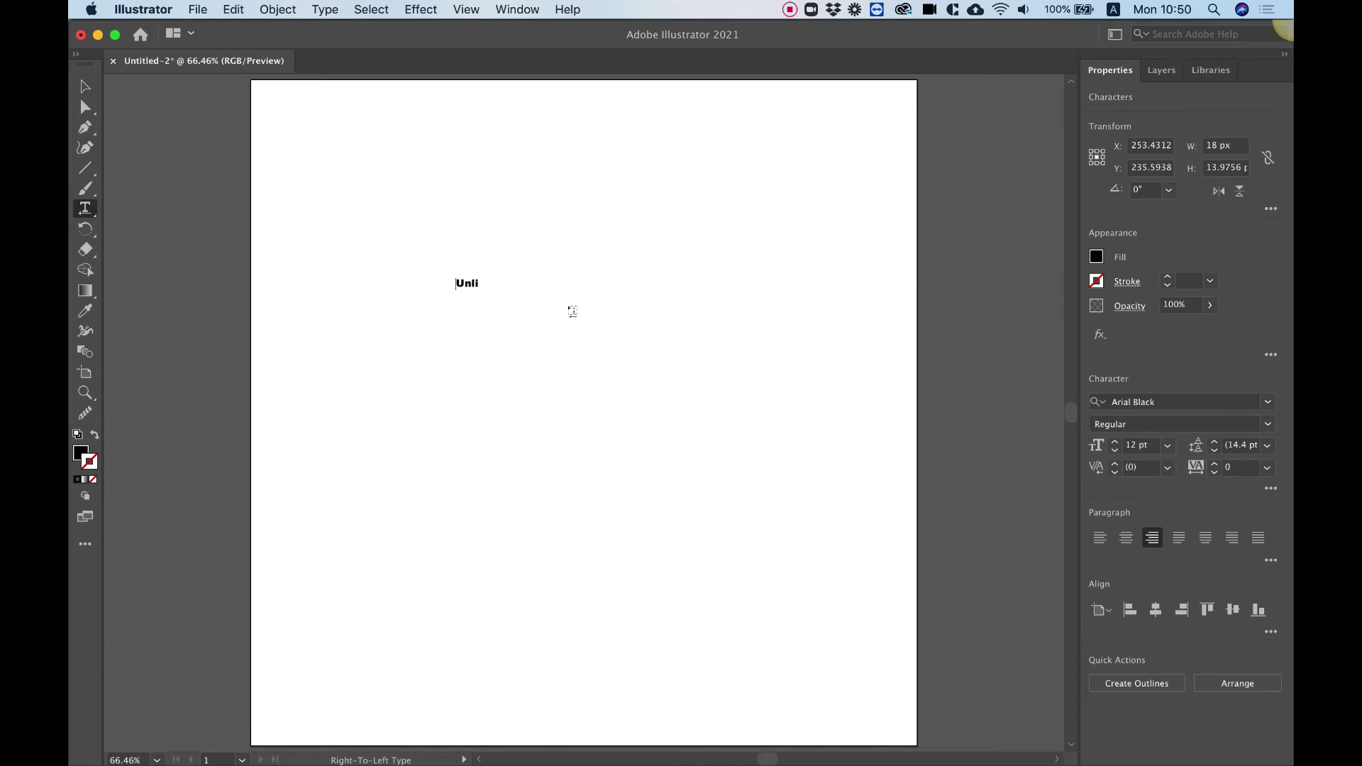
pyautogui.write('mited')
# - Enlarge the Unlimited text to about 90 pt and move it toward the artboard centre
pyautogui.click(78, 79)
pyautogui.moveTo(481, 291); pyautogui.dragTo(835, 498)
pyautogui.moveTo(734, 328); pyautogui.dragTo(677, 404)
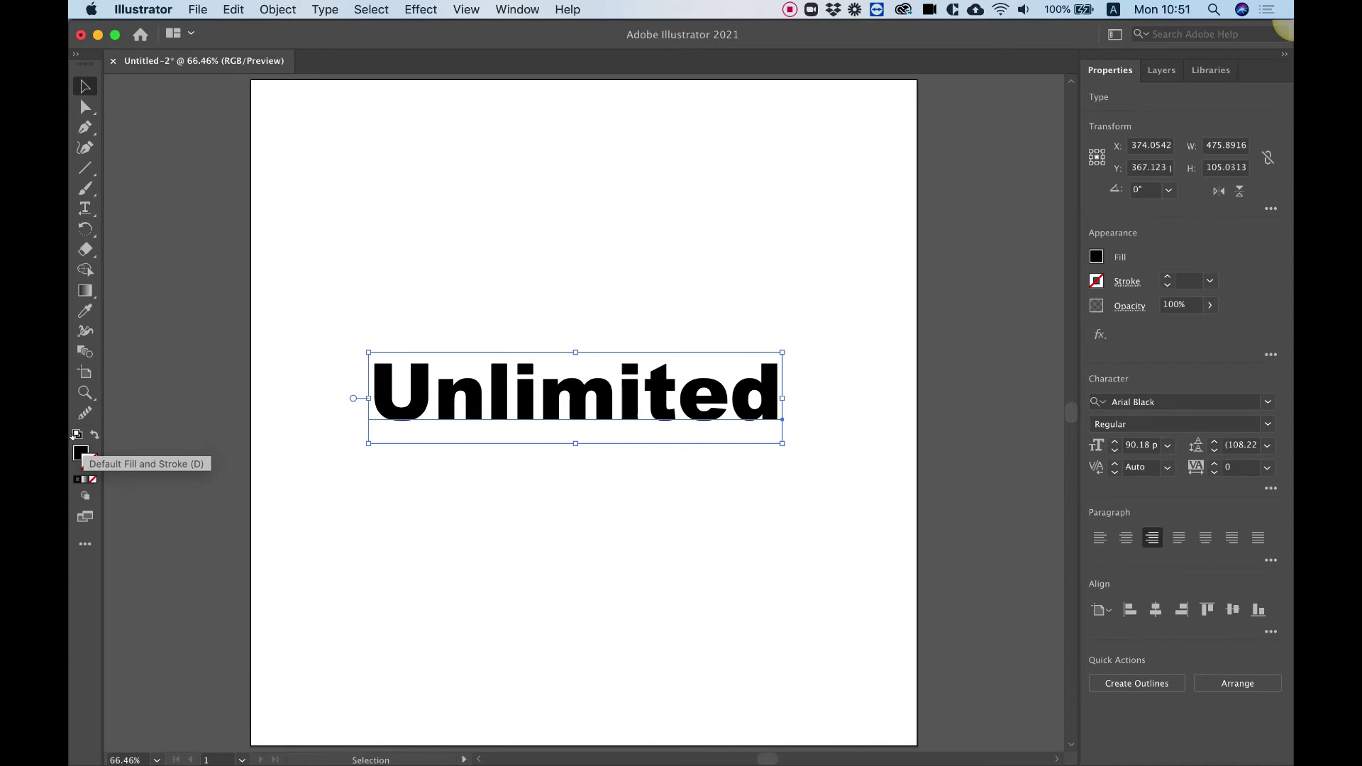
# - Apply default fill and stroke to the Unlimited text and convert it with Create Outlines
pyautogui.click(77, 435)
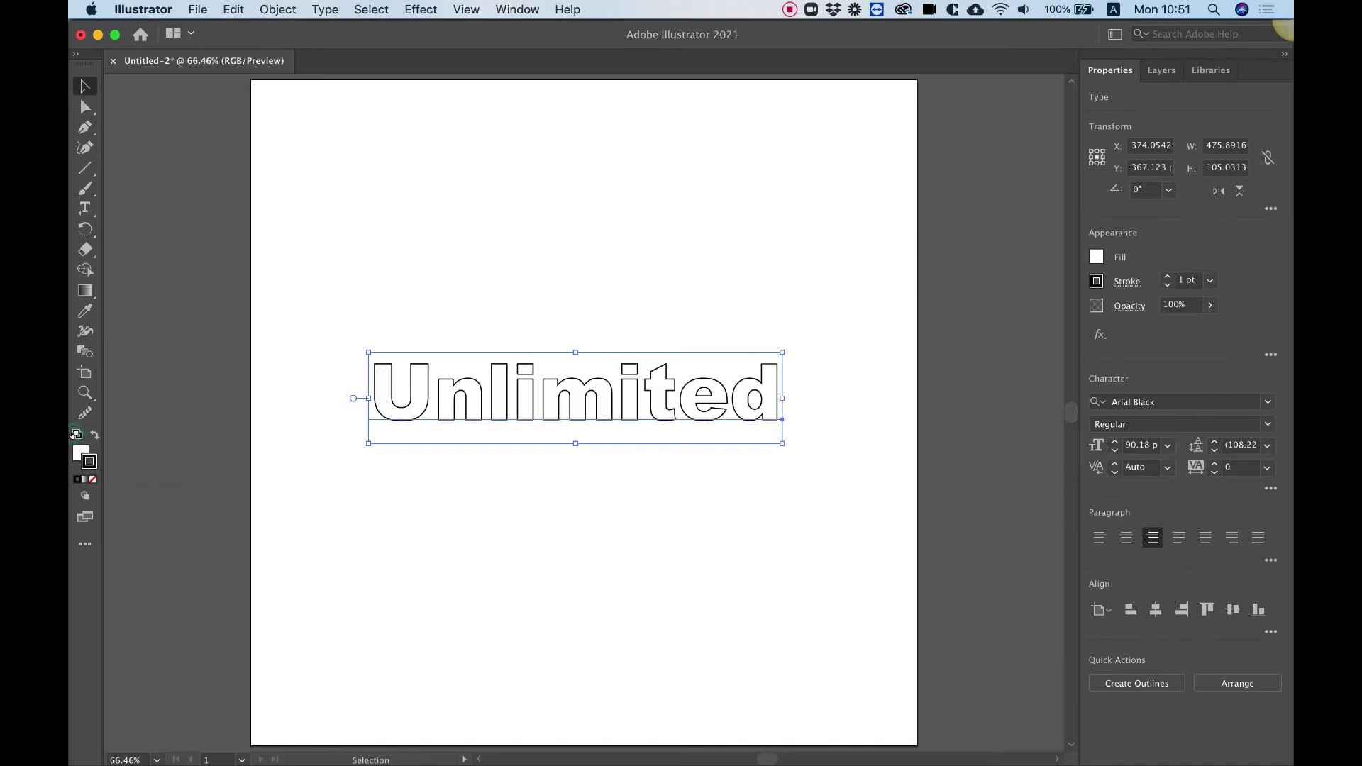
pyautogui.rightClick(556, 400)
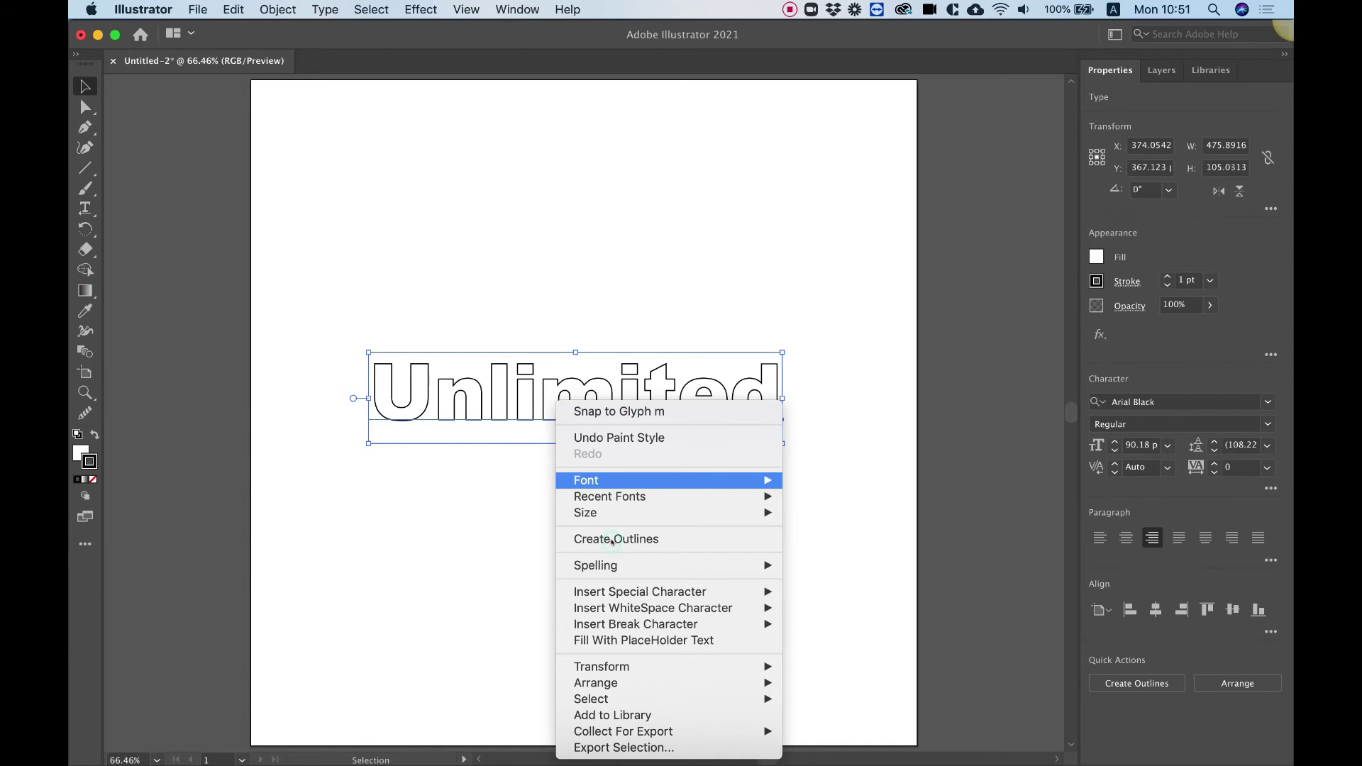
pyautogui.click(612, 541)
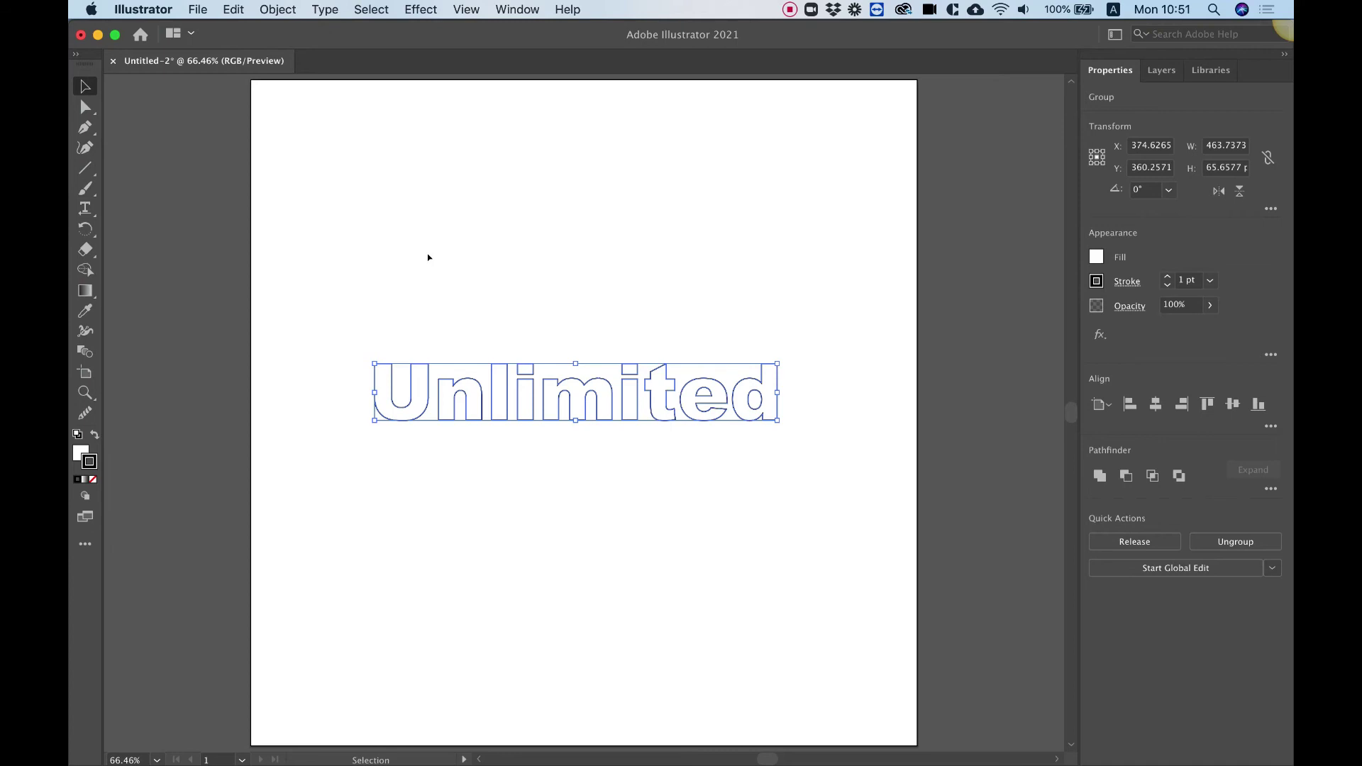
# - Fit the artboard to the artwork bounds, making it 464.74 × 66.98 px
pyautogui.click(943, 443)
pyautogui.click(1127, 482)
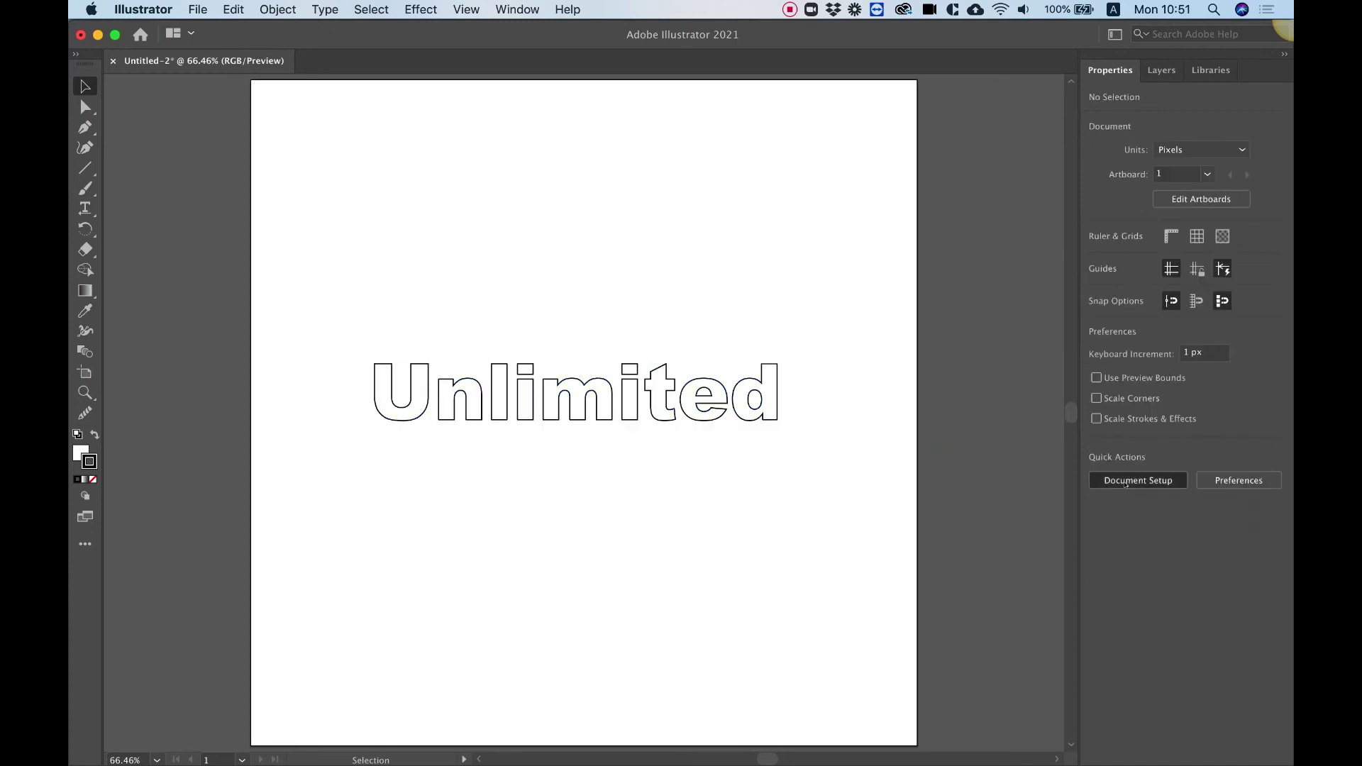
pyautogui.click(754, 216)
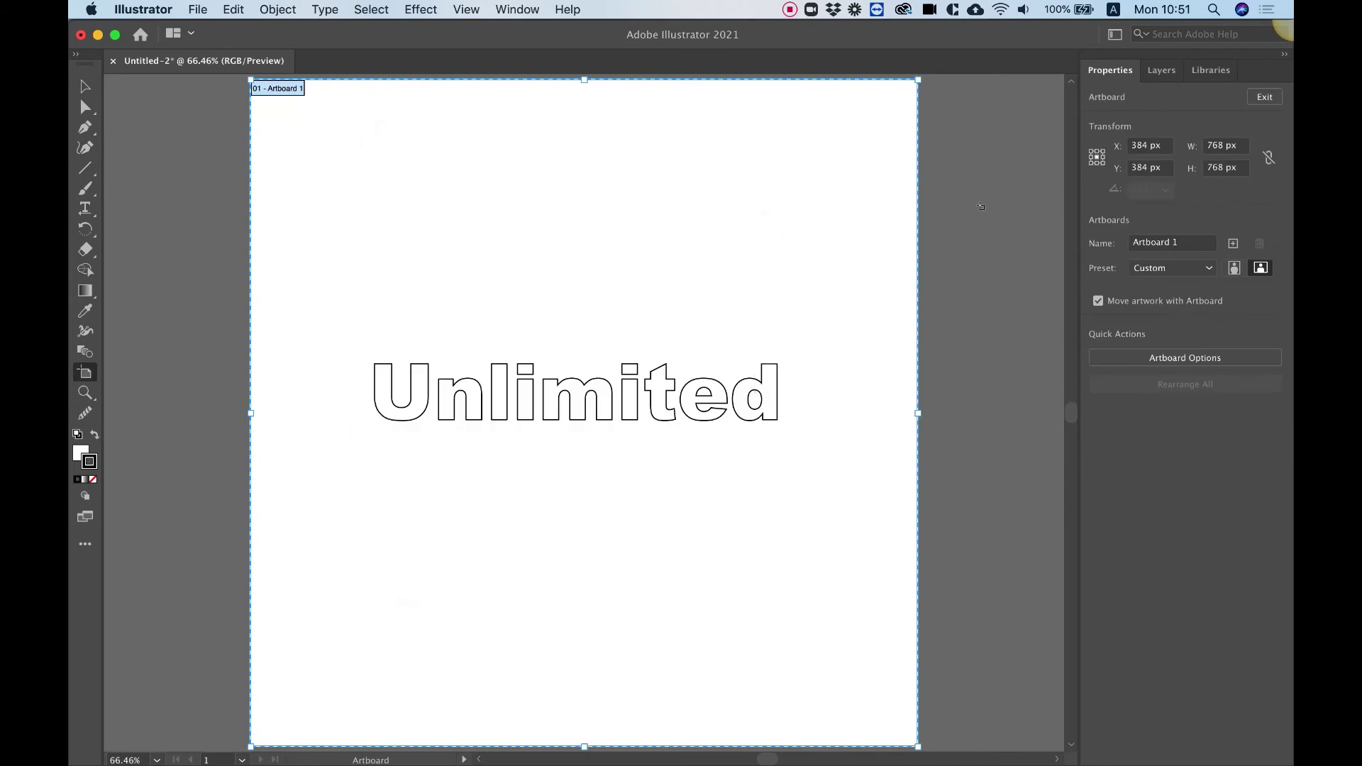
pyautogui.click(1164, 270)
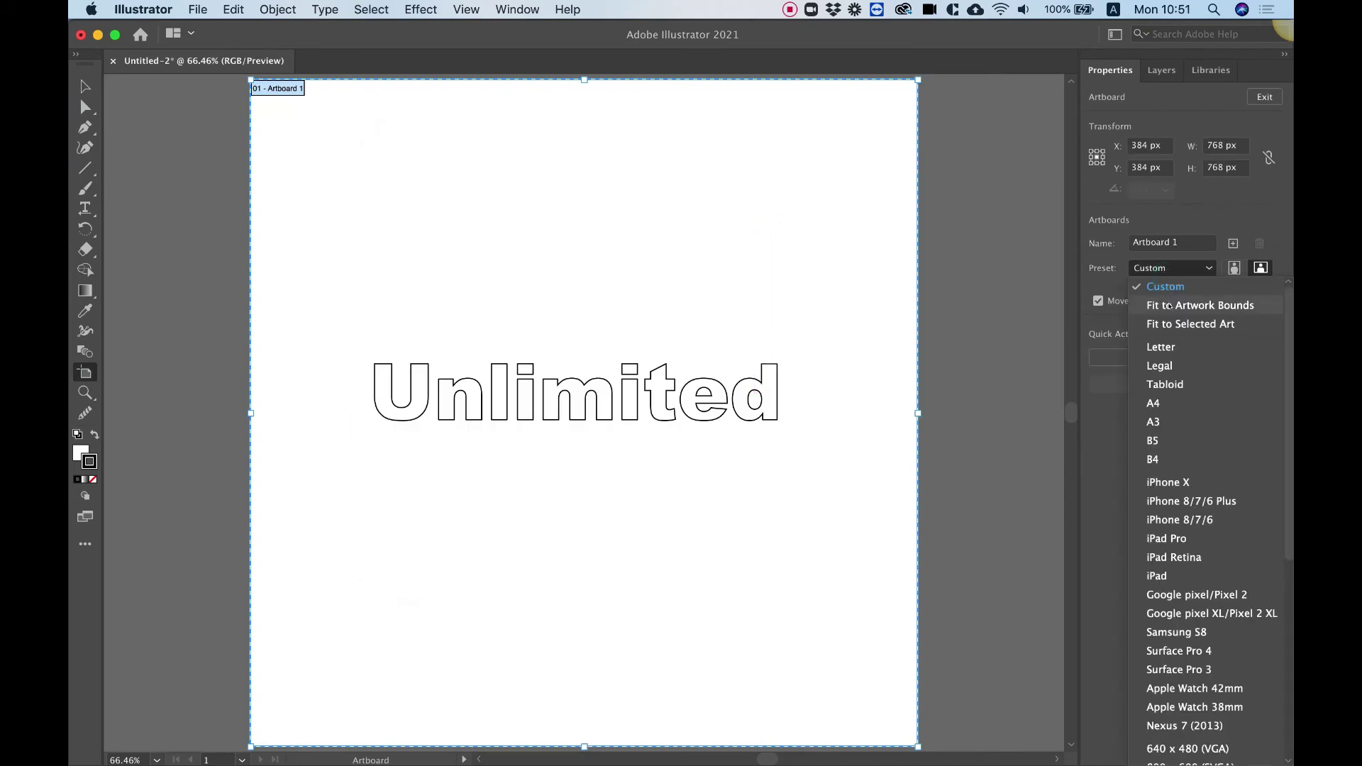
pyautogui.click(1169, 306)
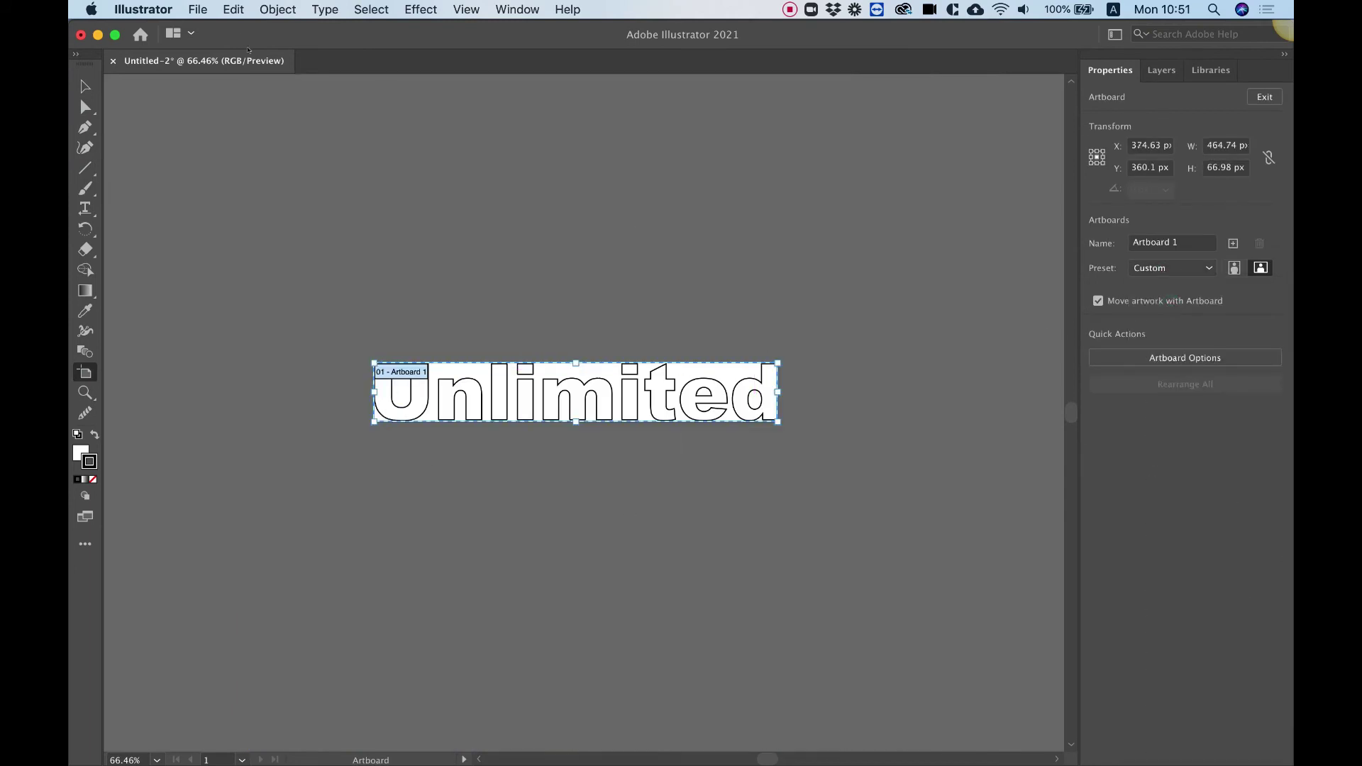
# - Save the file as SVG (svg) through Save As, bringing up SVG Options
pyautogui.click(197, 10)
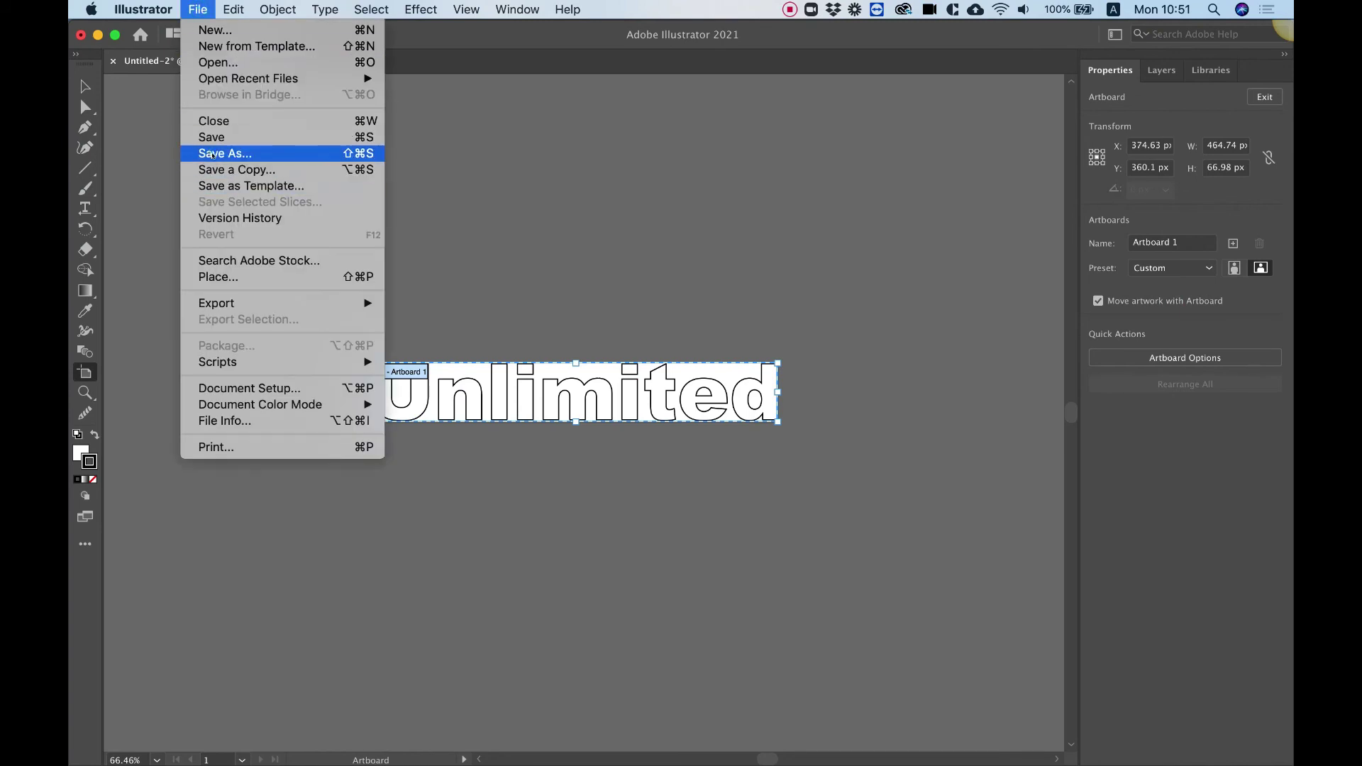
pyautogui.click(211, 151)
pyautogui.click(692, 561)
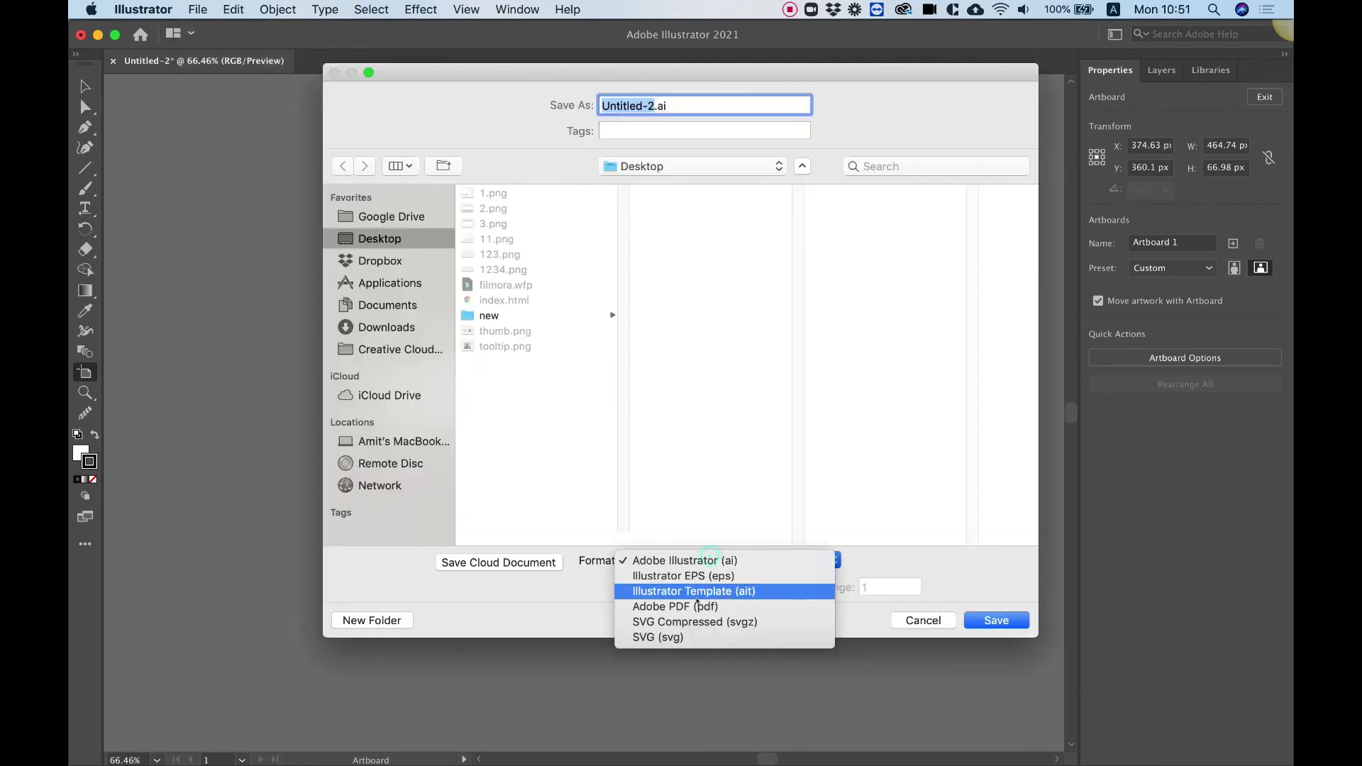
pyautogui.click(690, 637)
pyautogui.click(982, 621)
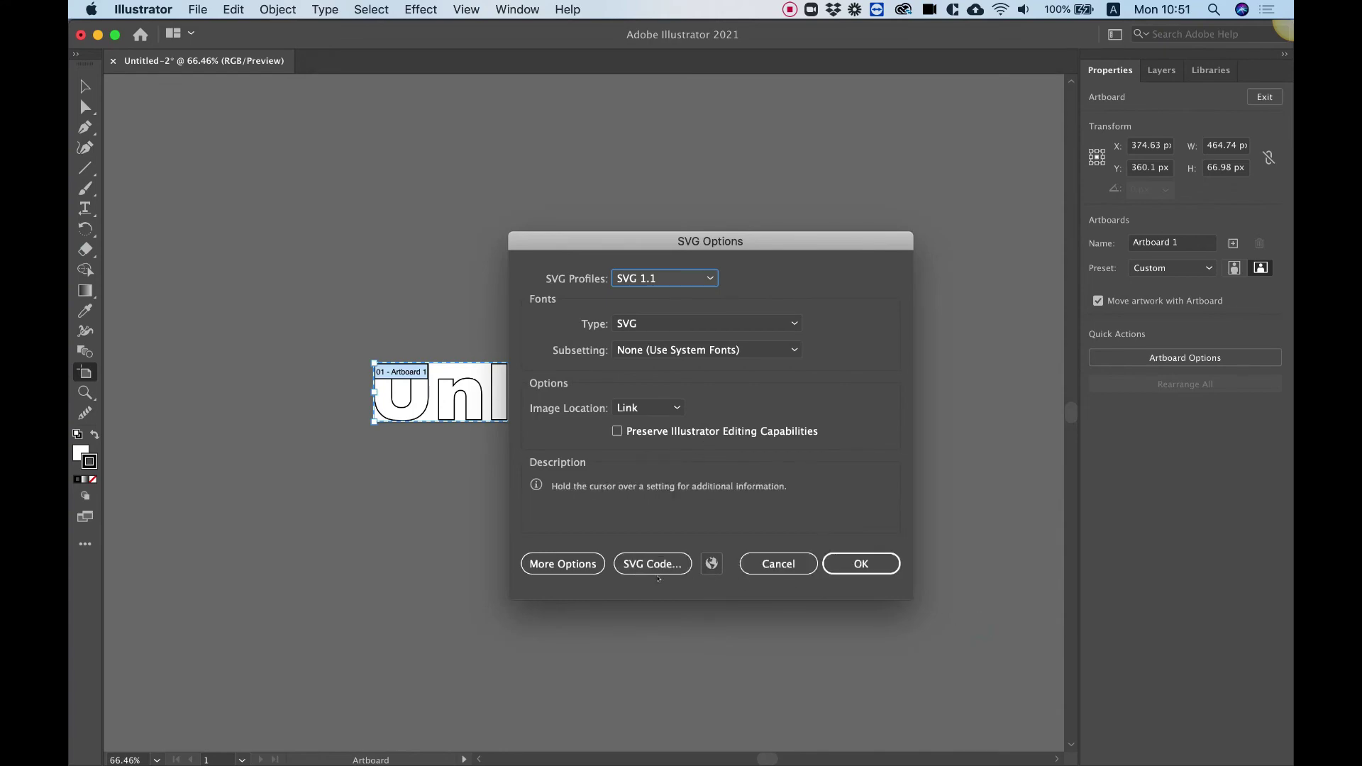
# - Show the Unlimited artwork's SVG code (viewBox 0 0 464.7 67) in TextEdit and copy it all
pyautogui.click(667, 568)
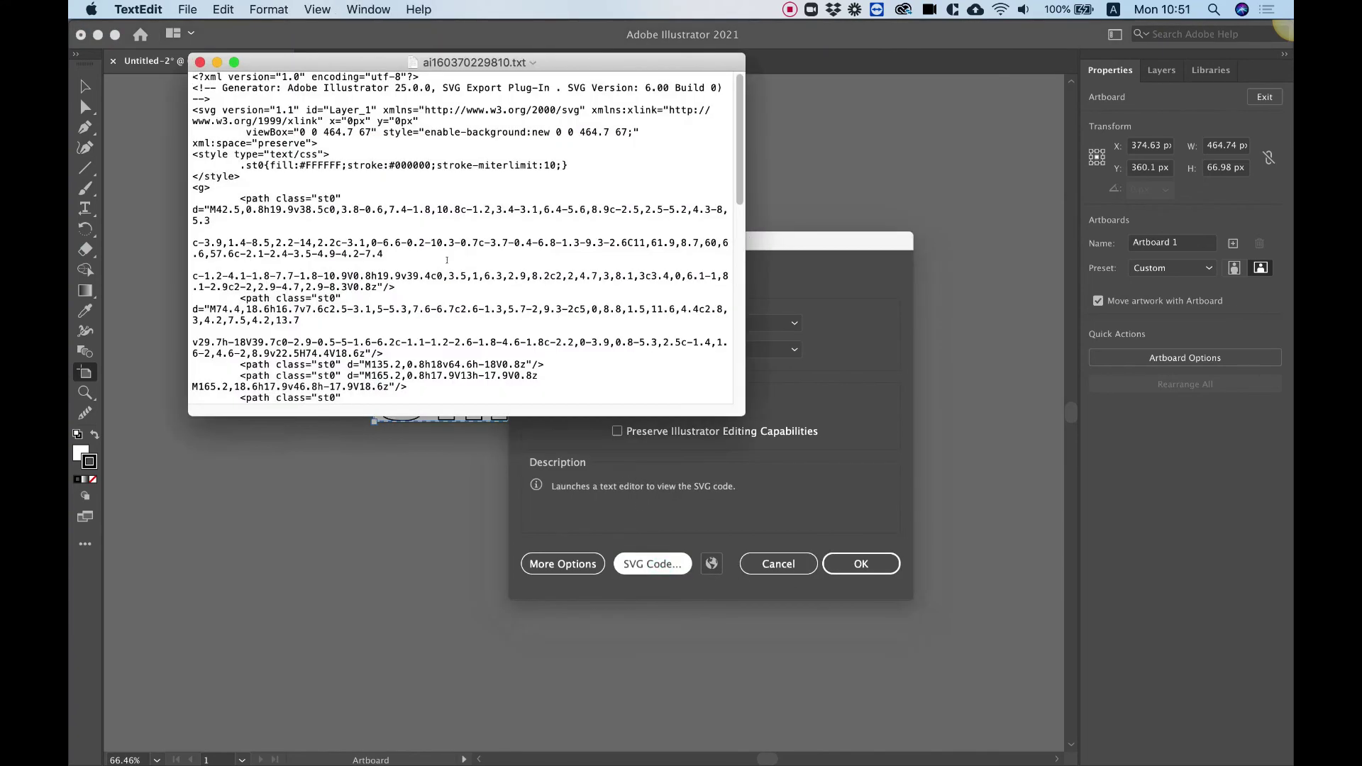
pyautogui.click(441, 198)
pyautogui.press('super+a')
pyautogui.press('super+c')
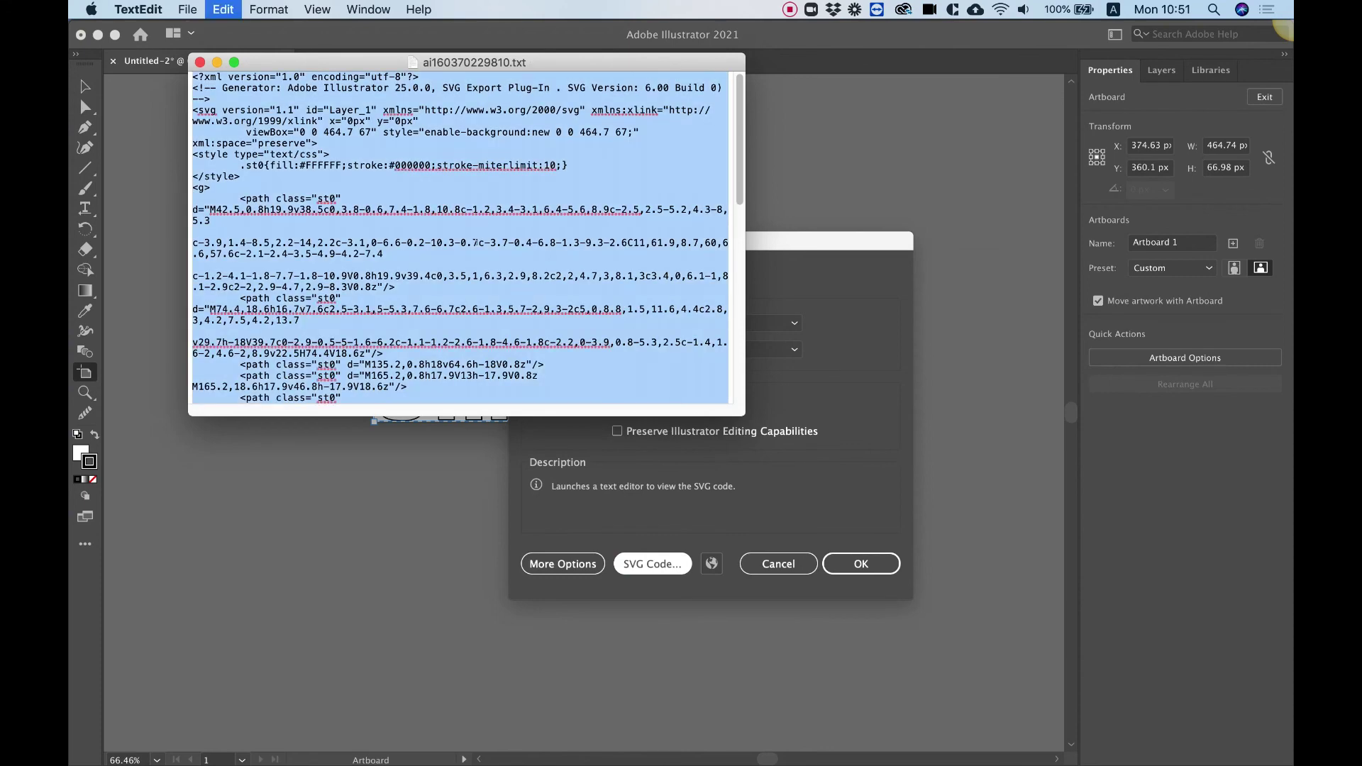
# - Replace the leaf code in the SVG Animation widget's code field with the pasted Unlimited SVG
pyautogui.moveTo(557, 763)
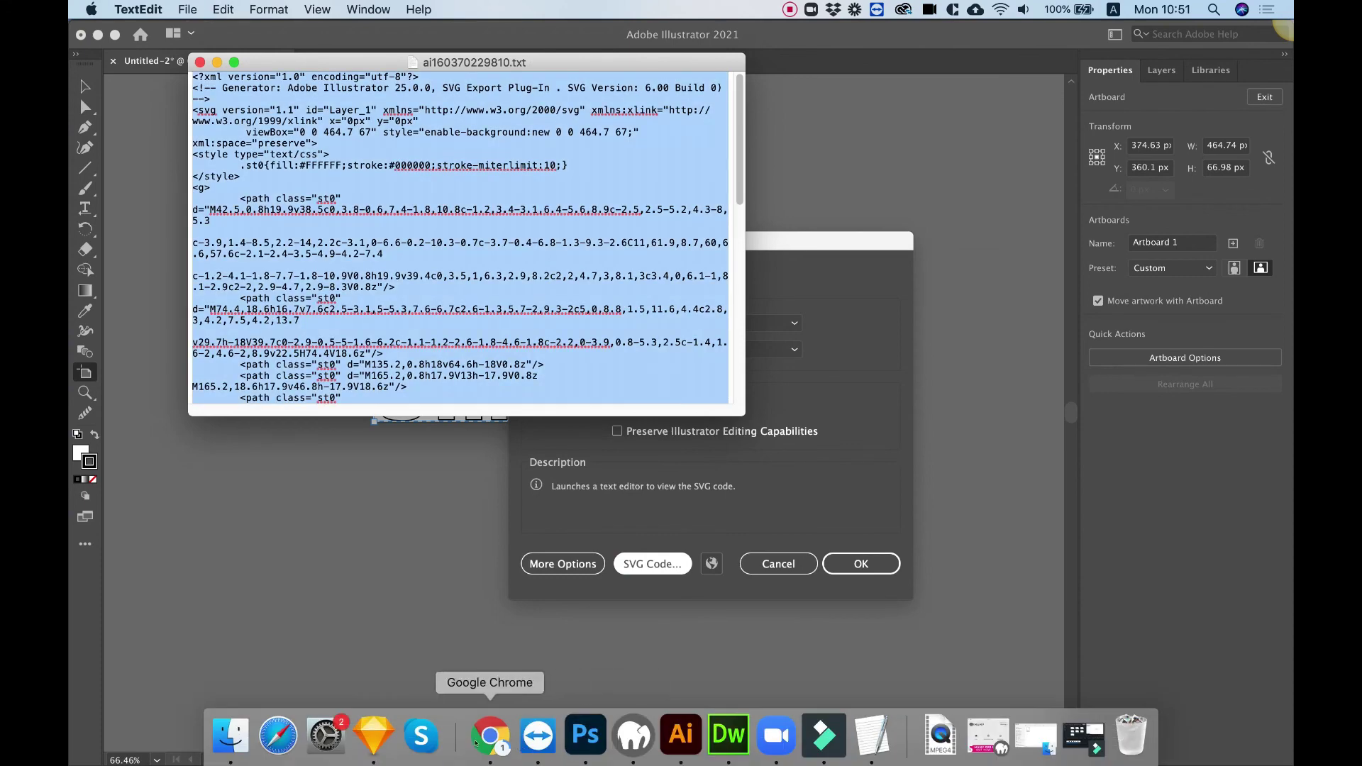
pyautogui.click(490, 750)
pyautogui.click(222, 282)
pyautogui.press('super+a')
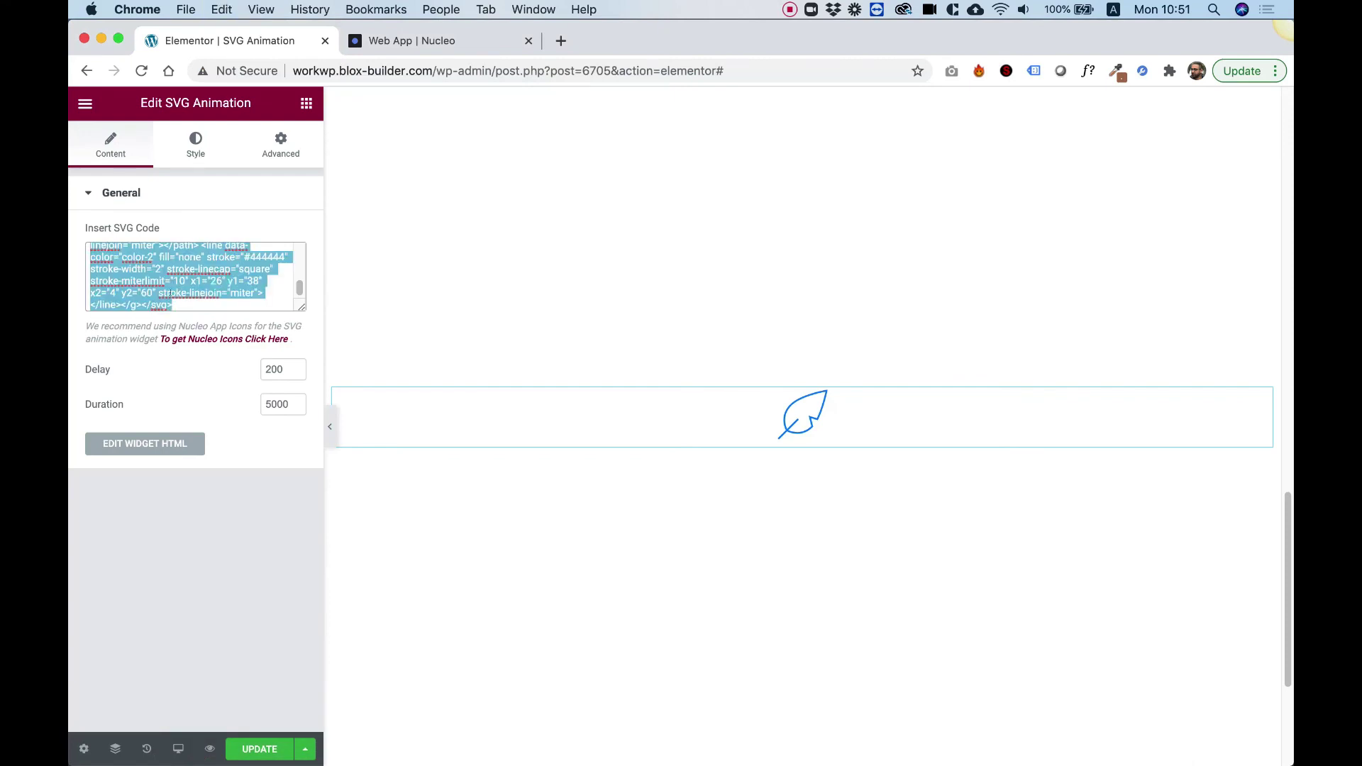
pyautogui.press('super+v')
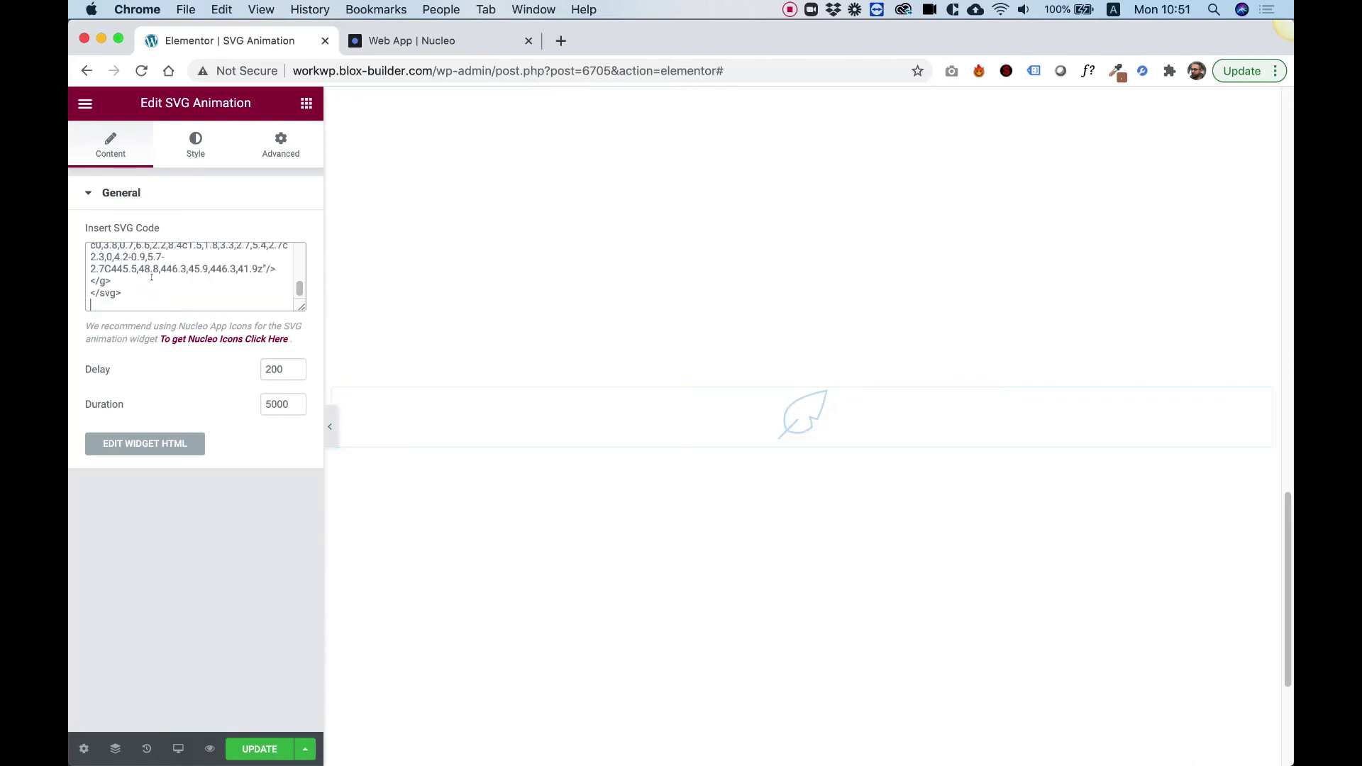